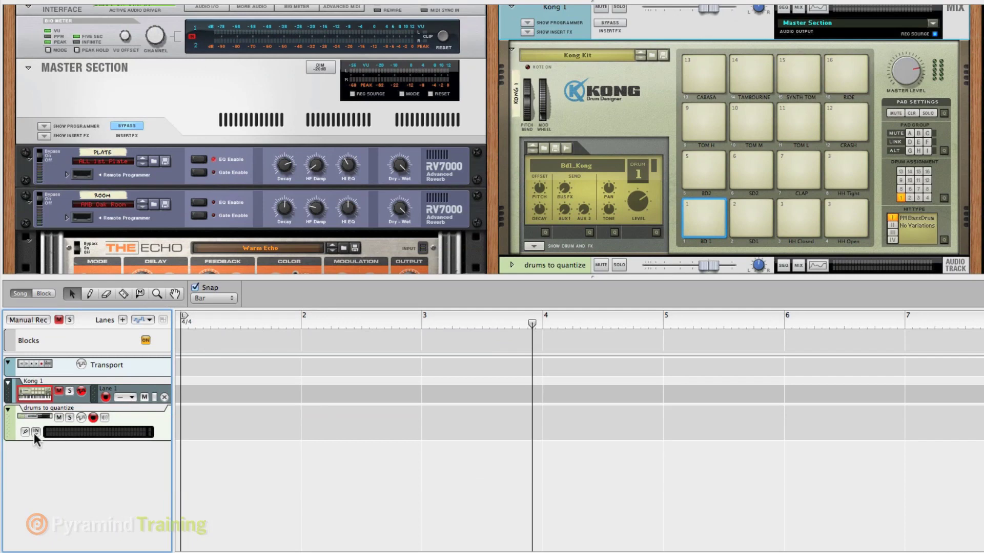
Route Kong 1 into the 'drums to quantize' audio track's input.
click(36, 433)
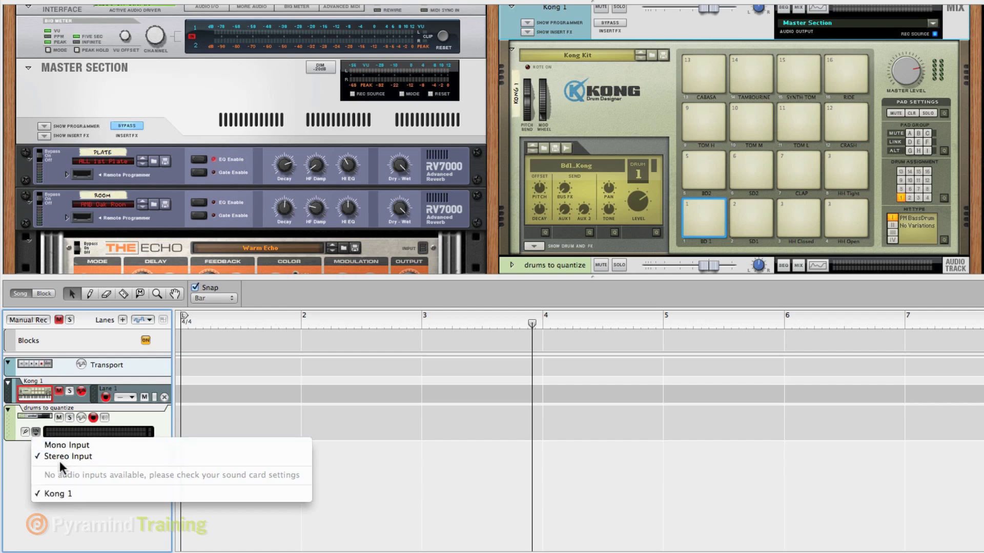
click(77, 493)
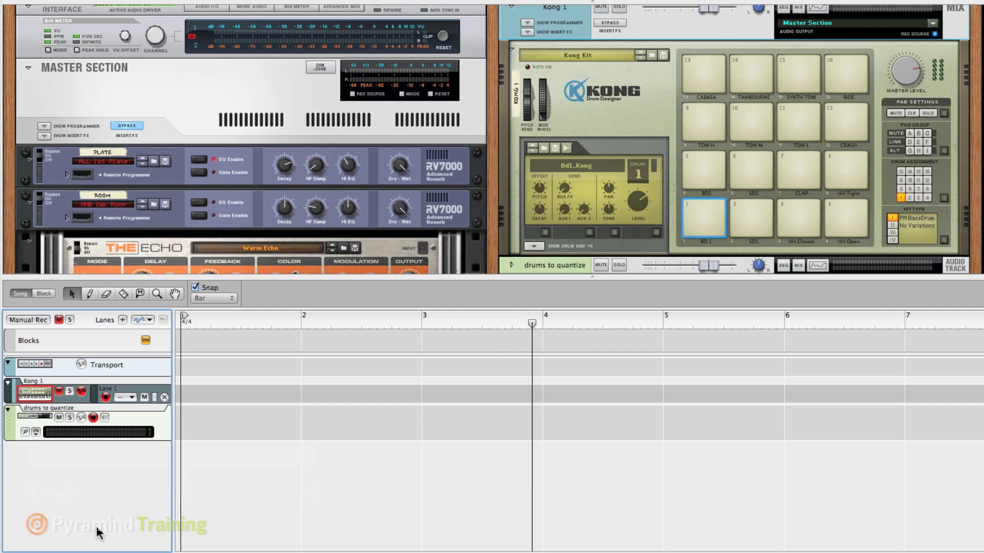
Return the song position to the start of bar 1.
key(Home)
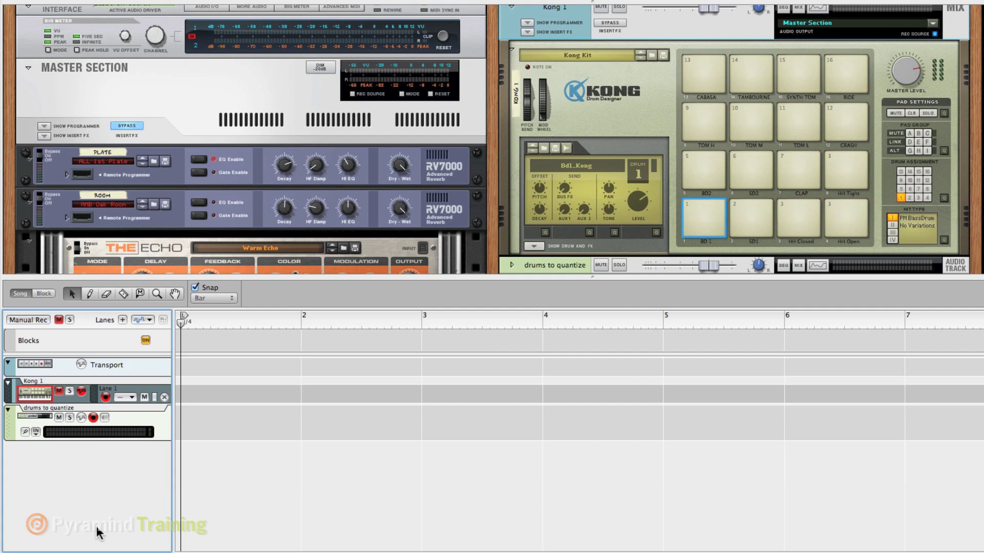
Record Kong's pattern onto the Kong 1 and 'drums to quantize' tracks, then stop.
key(Tab)
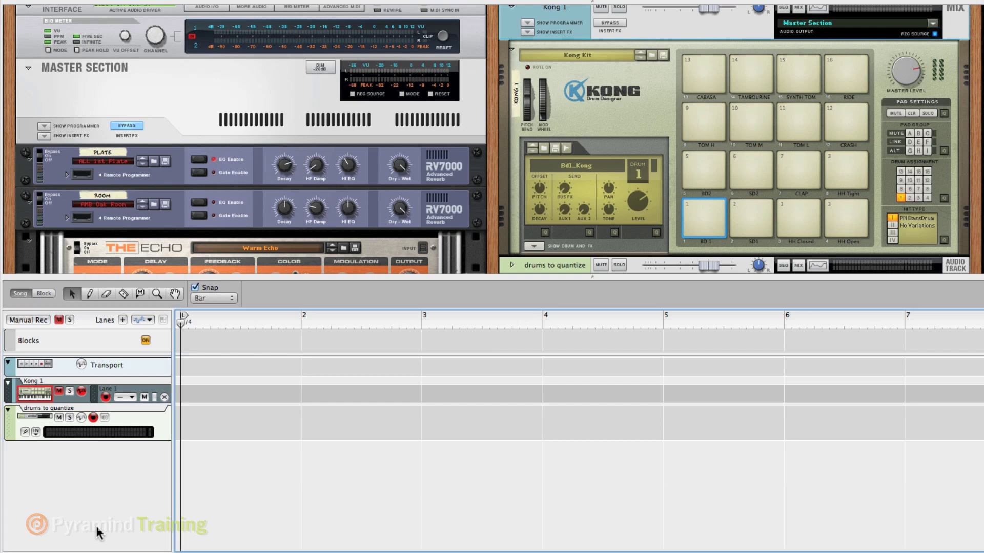
key(super+Return)
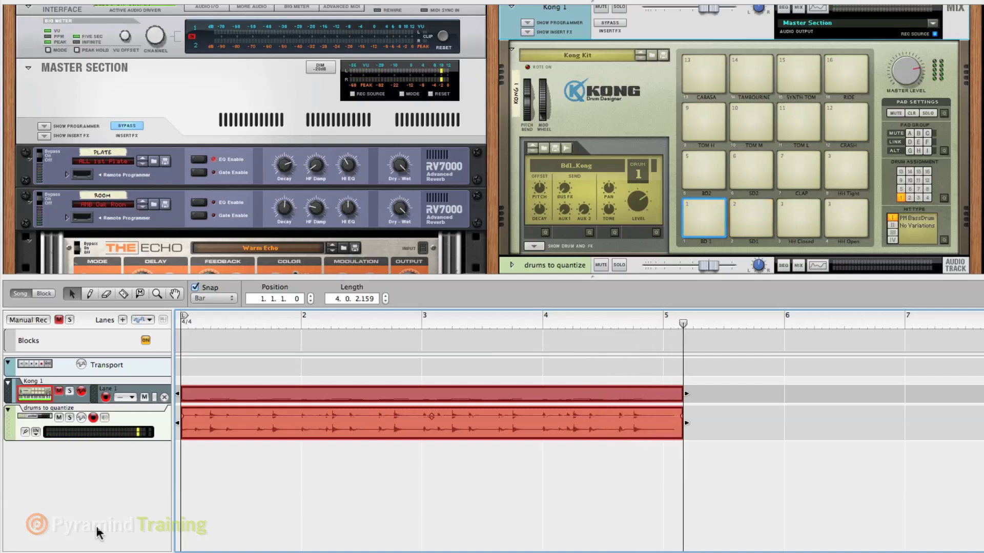
key(space)
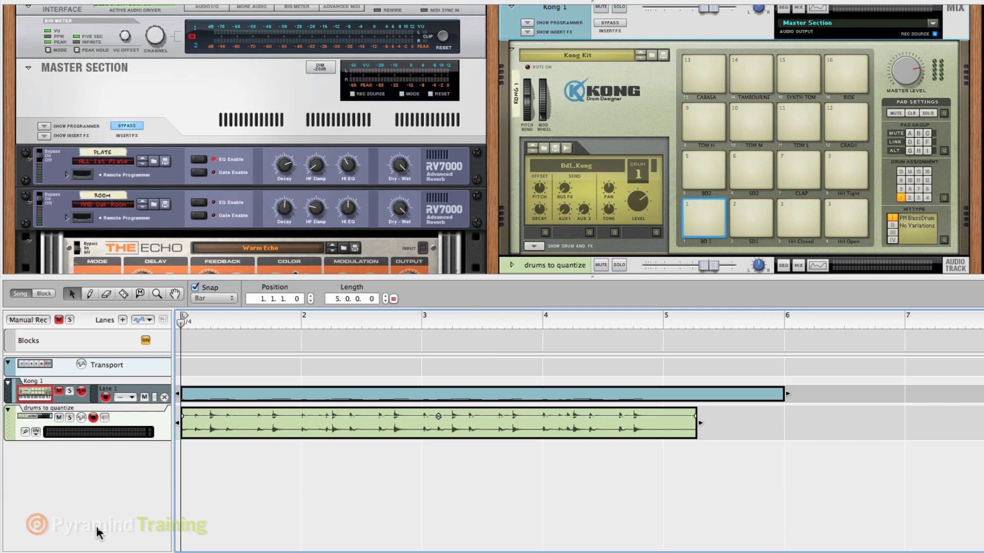
Open the recorded drum audio clip in clip edit mode to show its slice markers.
double_click(257, 428)
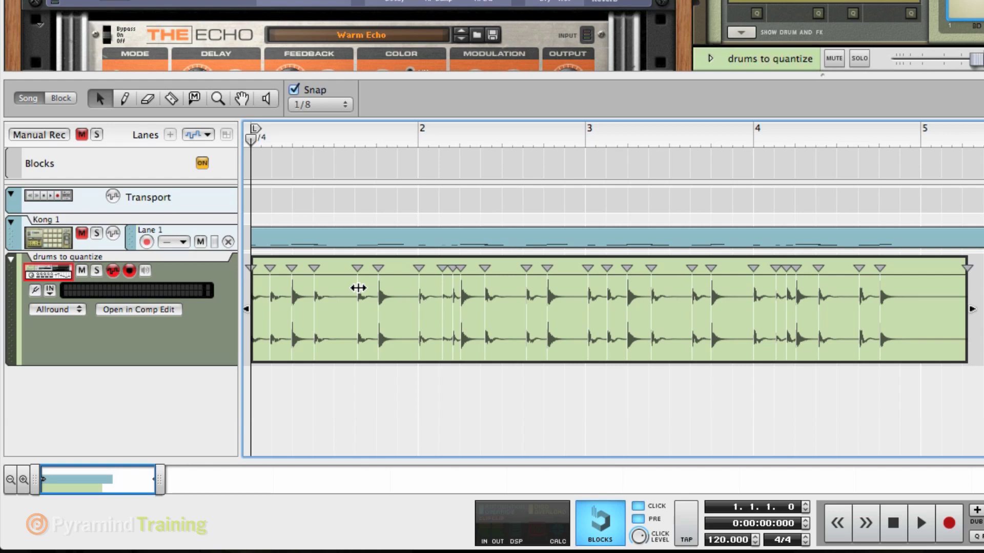
click(271, 100)
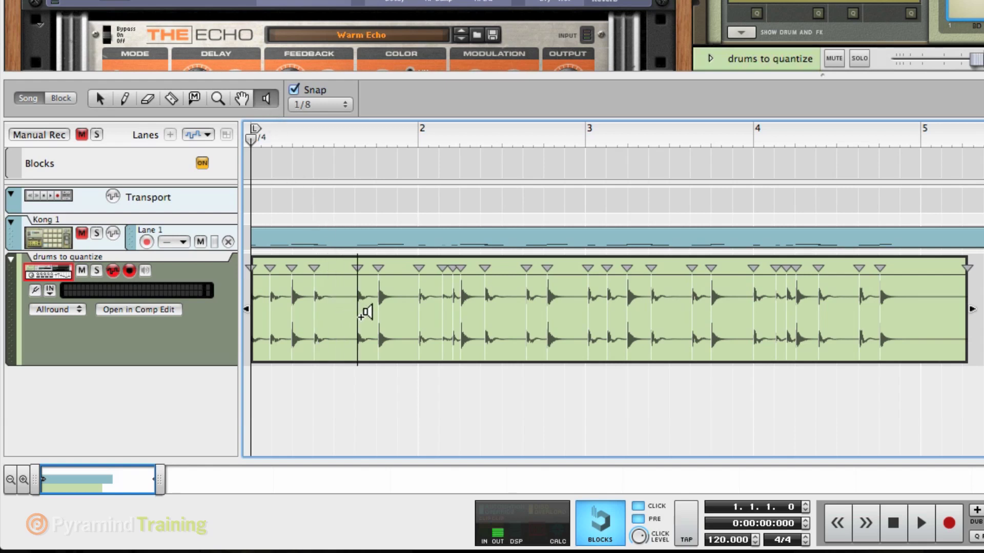
click(403, 311)
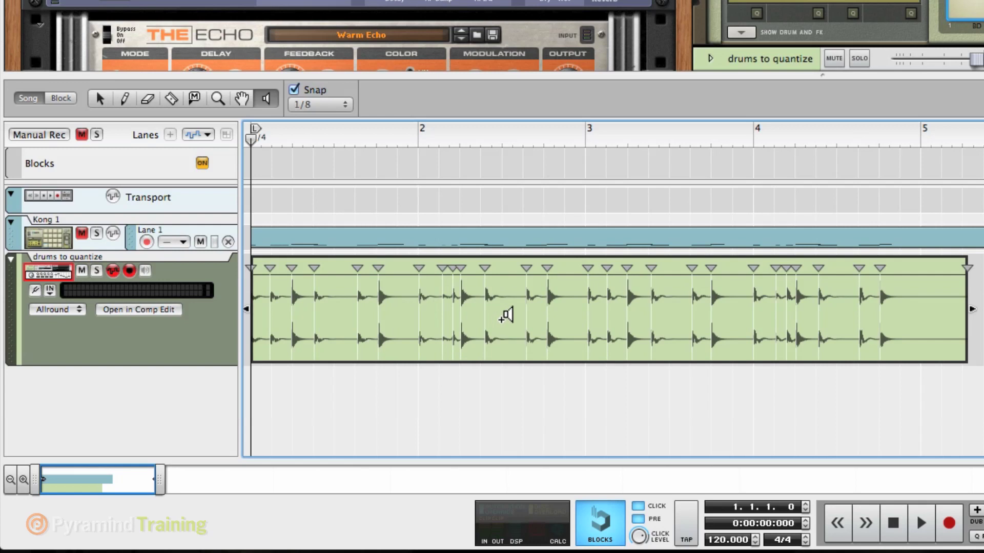
click(506, 315)
key(q)
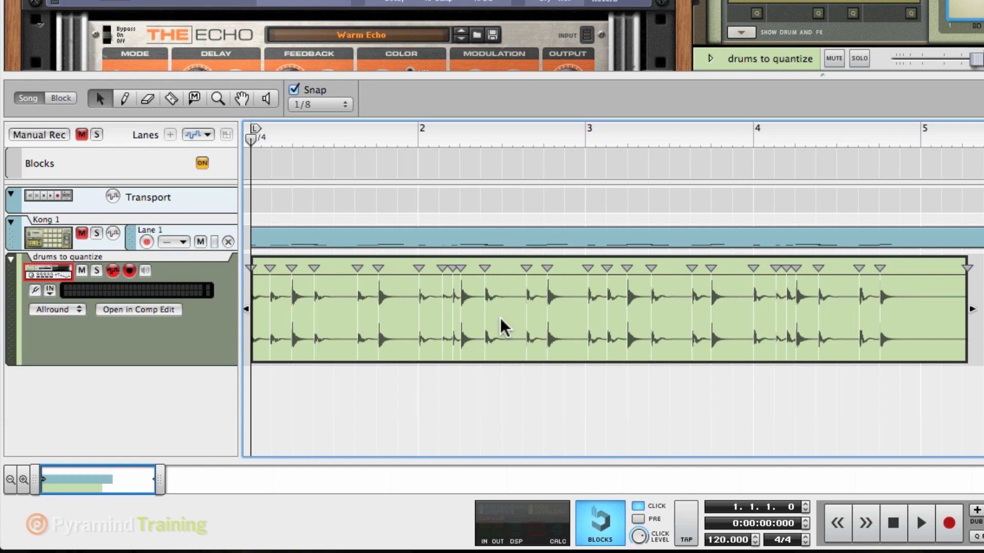
key(space)
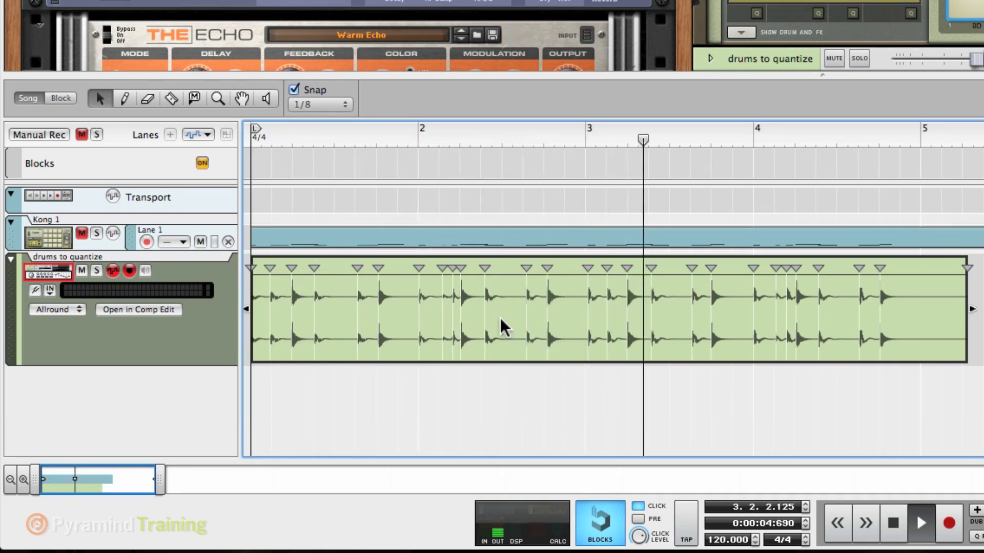
Stop playback and quantize the drum clip's slices to 1/8 at 100%.
key(space)
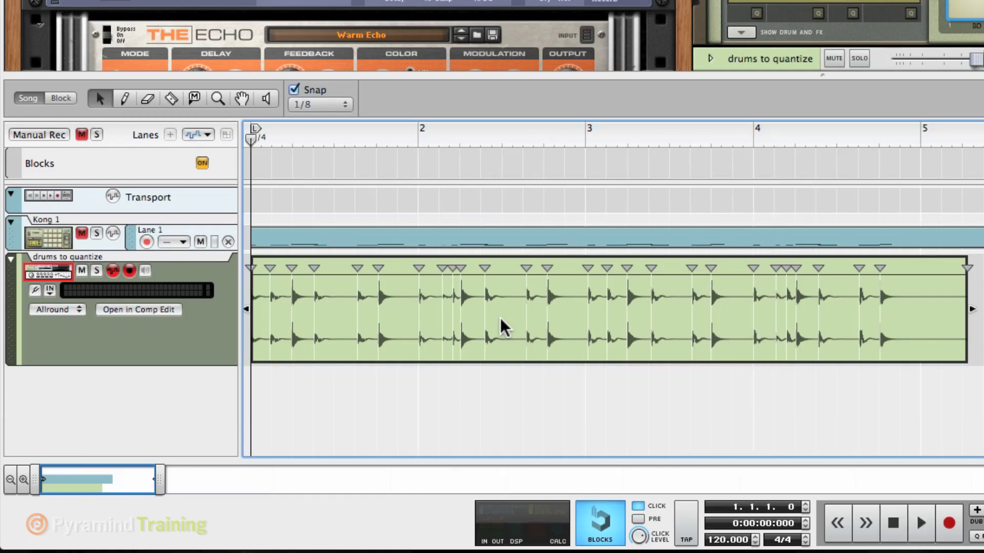
key(ctrl+k)
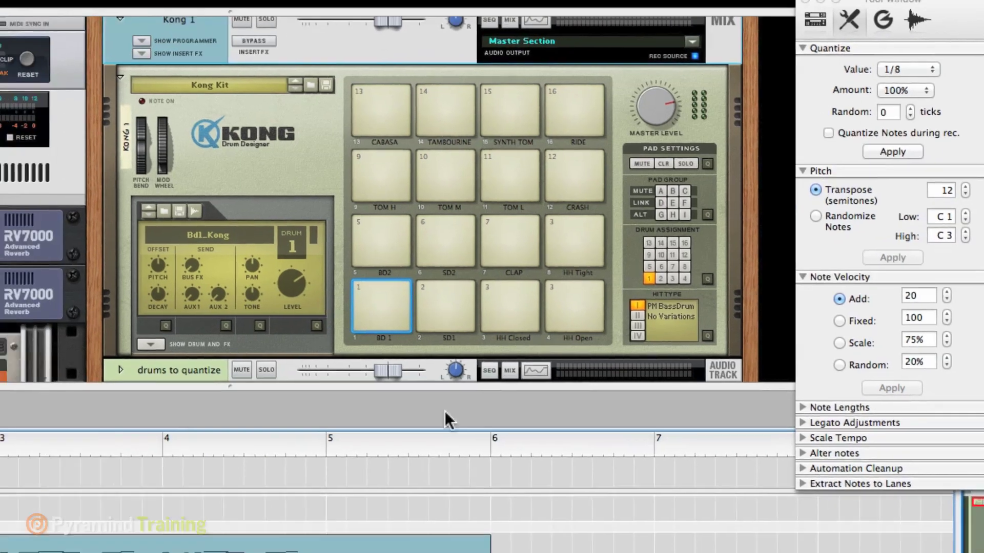
right_click(674, 362)
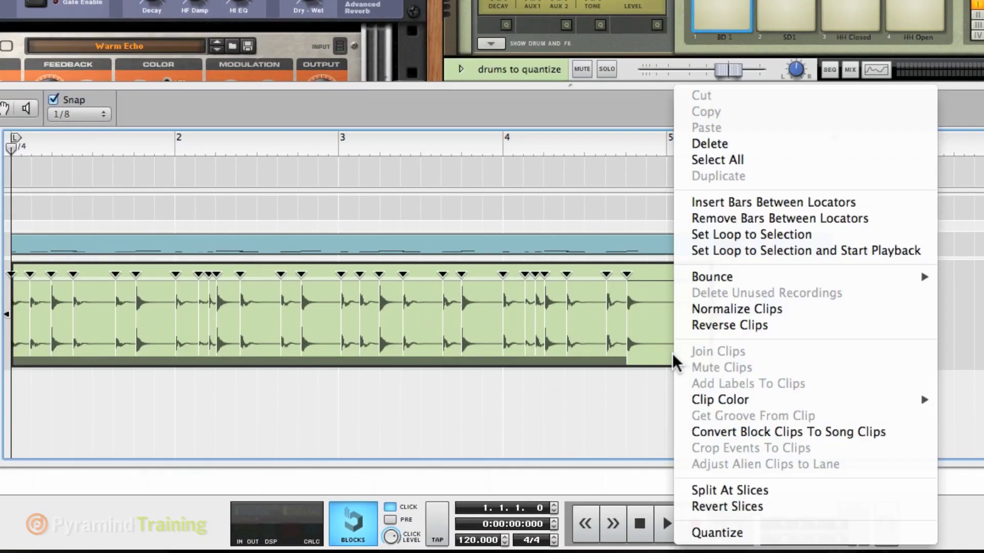
click(535, 432)
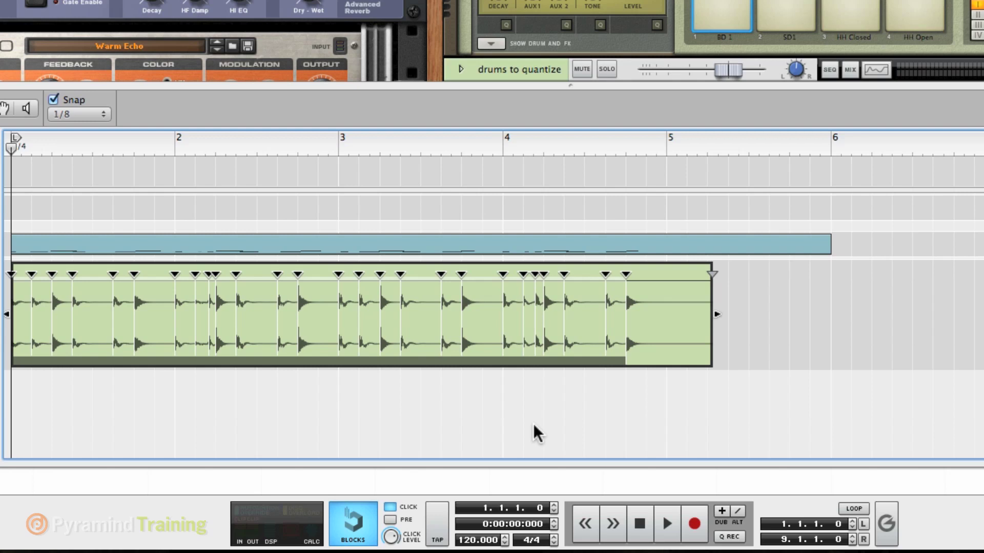
key(space)
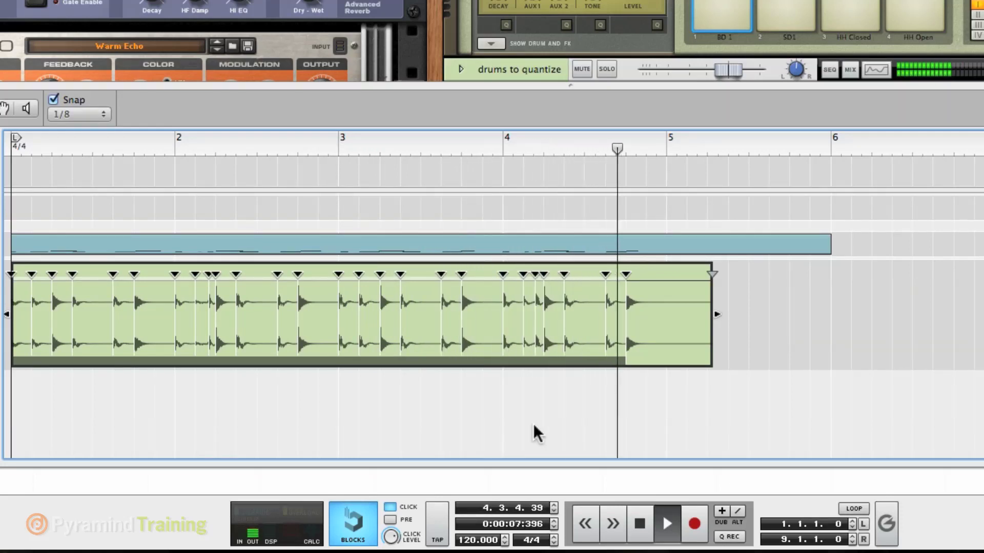
key(space)
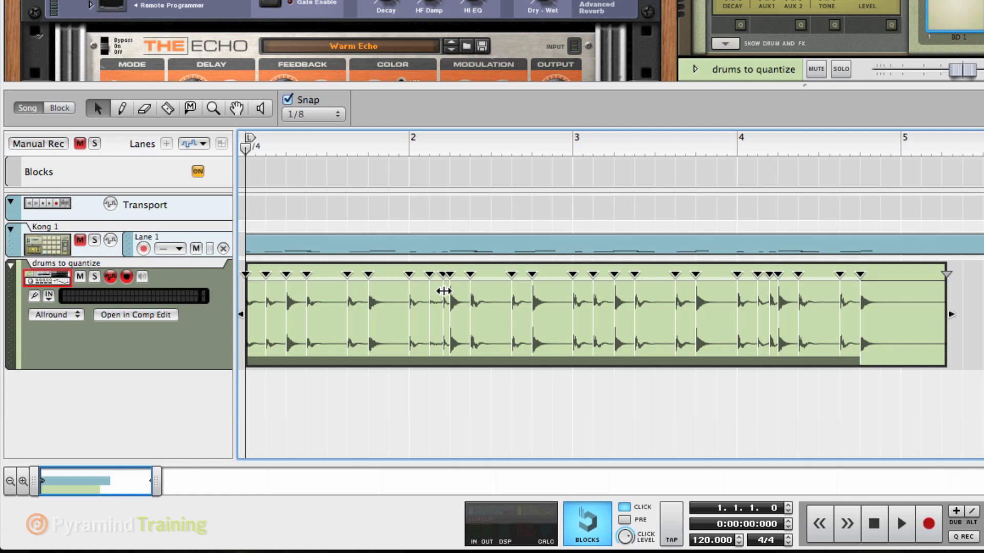
Zoom in horizontally and select only the slice marker just before beat 2.2.
key(h)
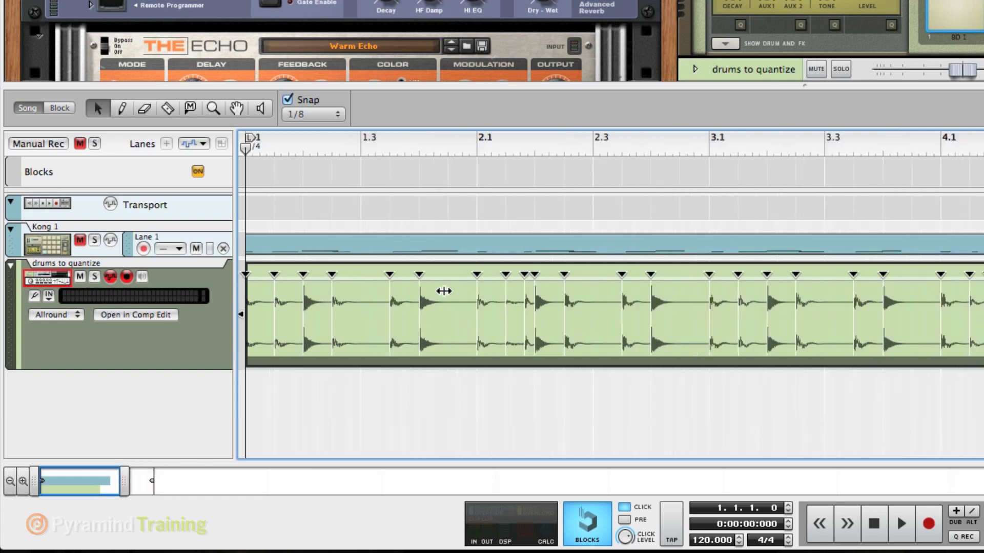
key(h)
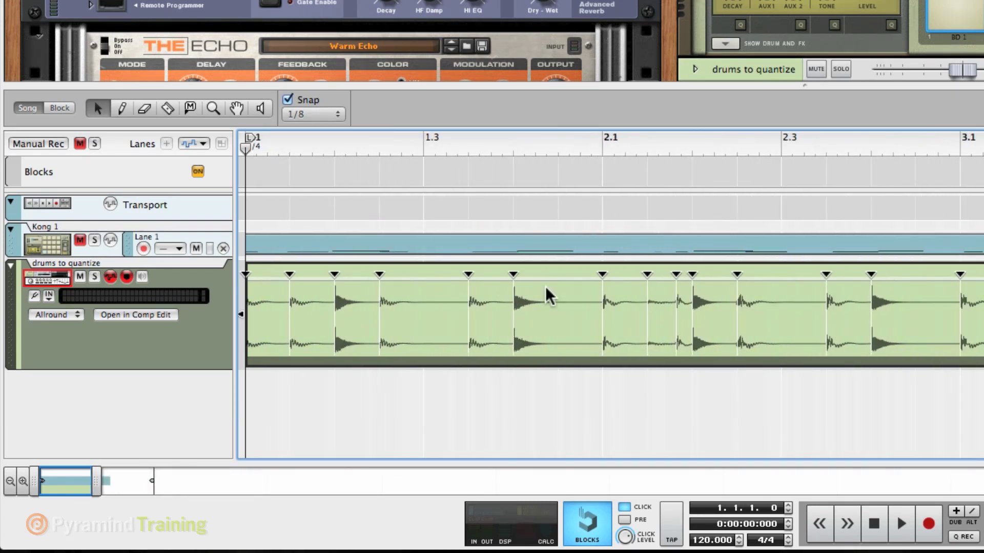
click(673, 276)
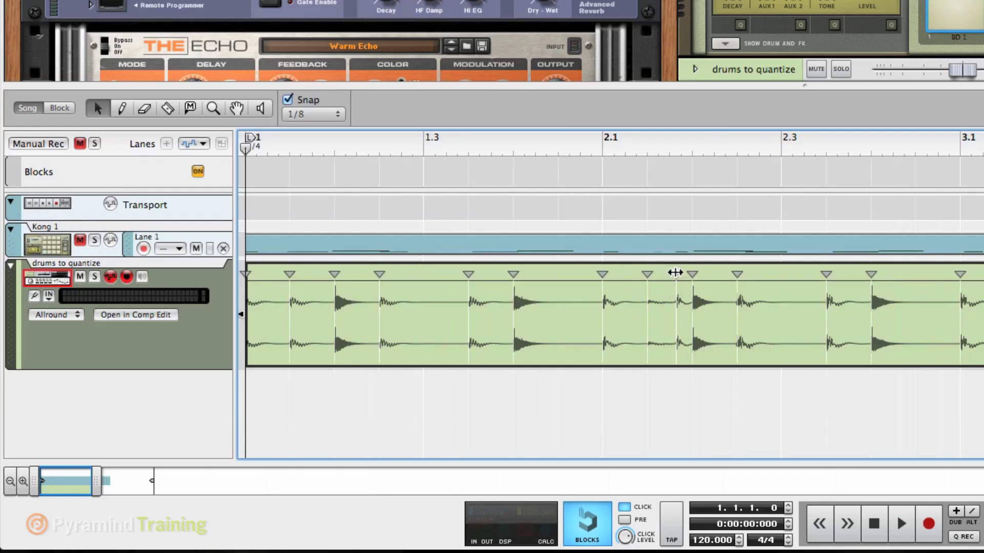
click(673, 273)
scroll(653, 275, up, 1)
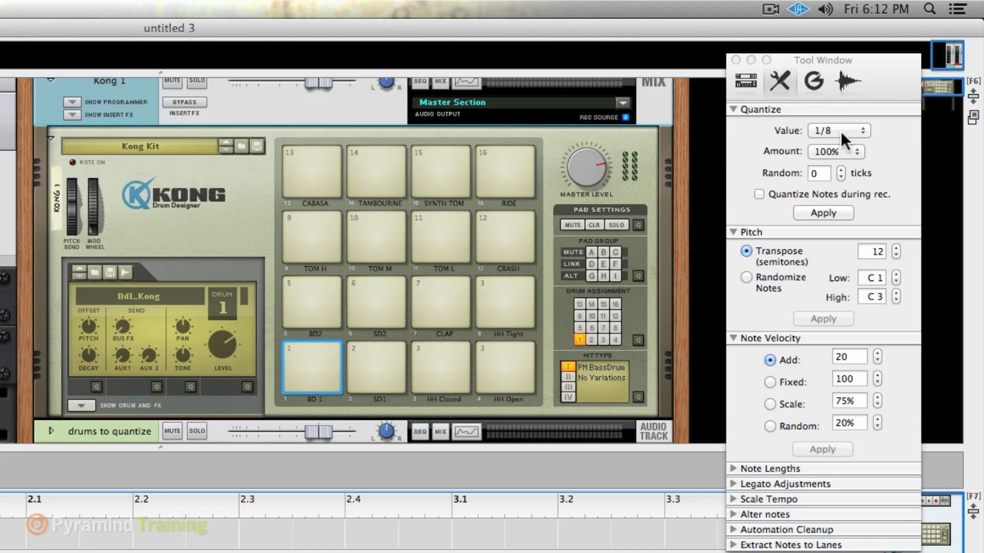
Set the quantize value to 1/32 and drag the bar 2.1 slice marker earlier.
click(841, 131)
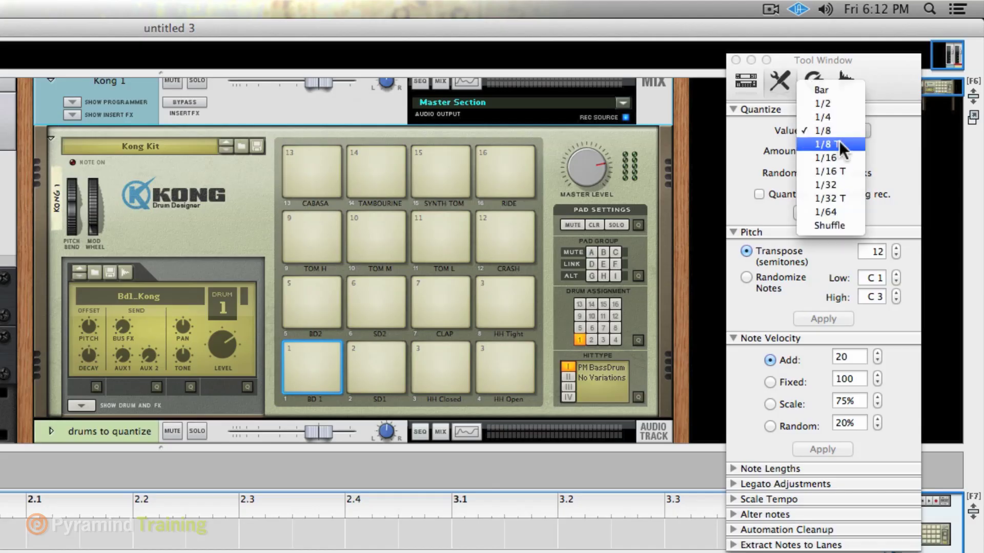
click(833, 185)
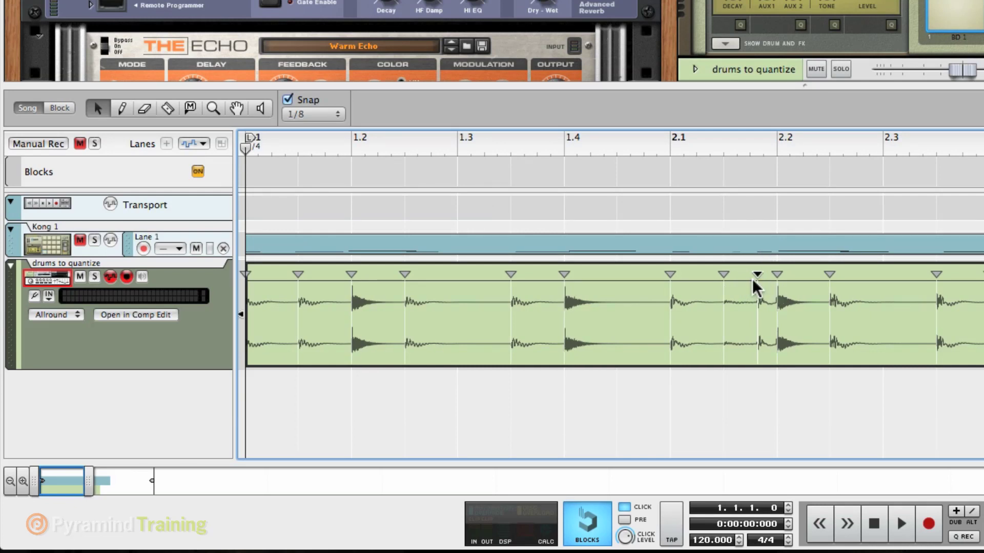
click(756, 275)
mouse_move(667, 274)
mouse_down()
mouse_move(623, 275)
mouse_move(667, 275)
mouse_move(632, 275)
mouse_move(649, 275)
mouse_up()
Change snap to 1/16 and drag the 2.1 slice marker back onto the beat.
click(294, 109)
click(299, 137)
mouse_move(665, 275)
mouse_down()
mouse_move(644, 276)
mouse_move(683, 277)
mouse_move(646, 277)
mouse_move(669, 276)
mouse_up()
click(300, 112)
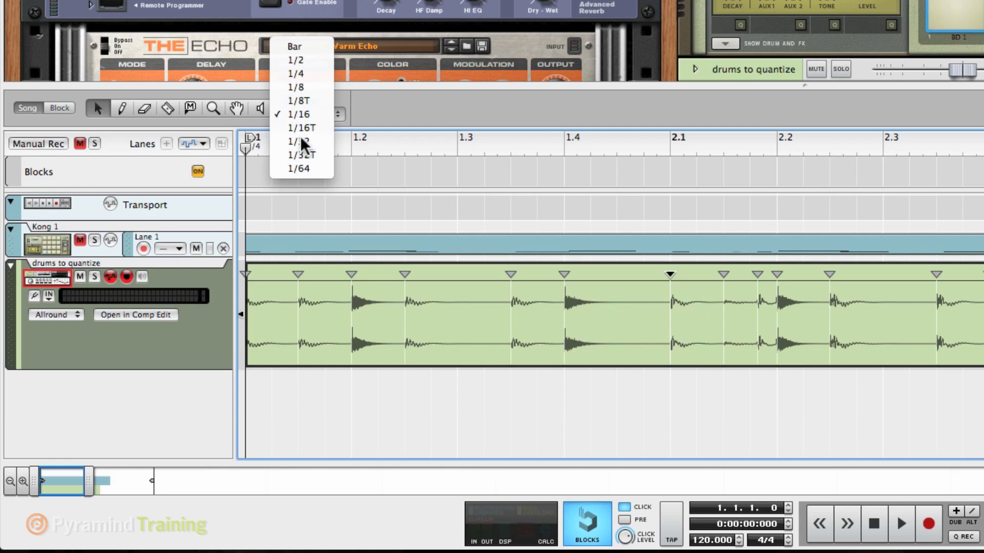
Set snap to 1/32, nudge the 2.1 slice slightly earlier, and audition it with the Speaker tool.
click(300, 136)
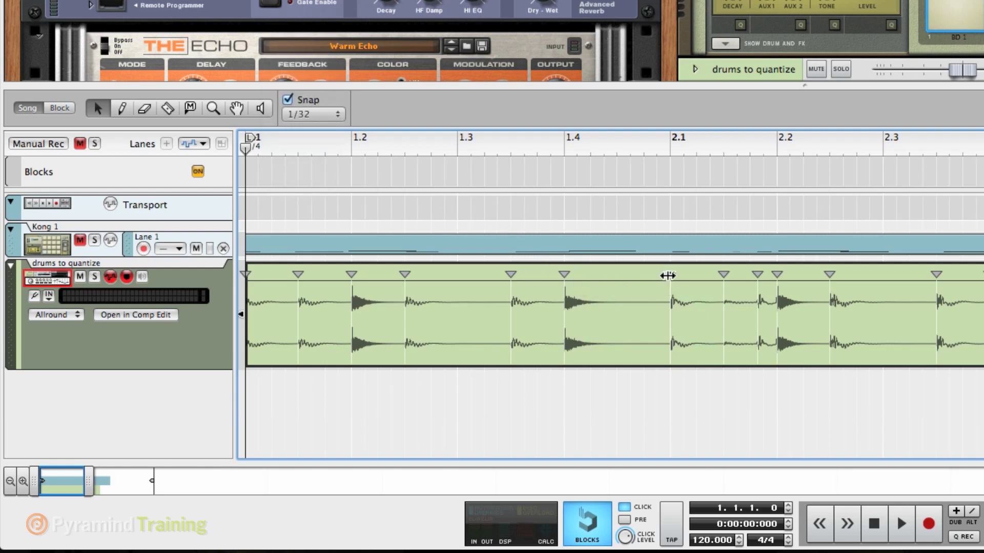
mouse_move(667, 275)
mouse_down()
mouse_move(643, 276)
mouse_move(669, 275)
mouse_up()
click(263, 109)
click(700, 306)
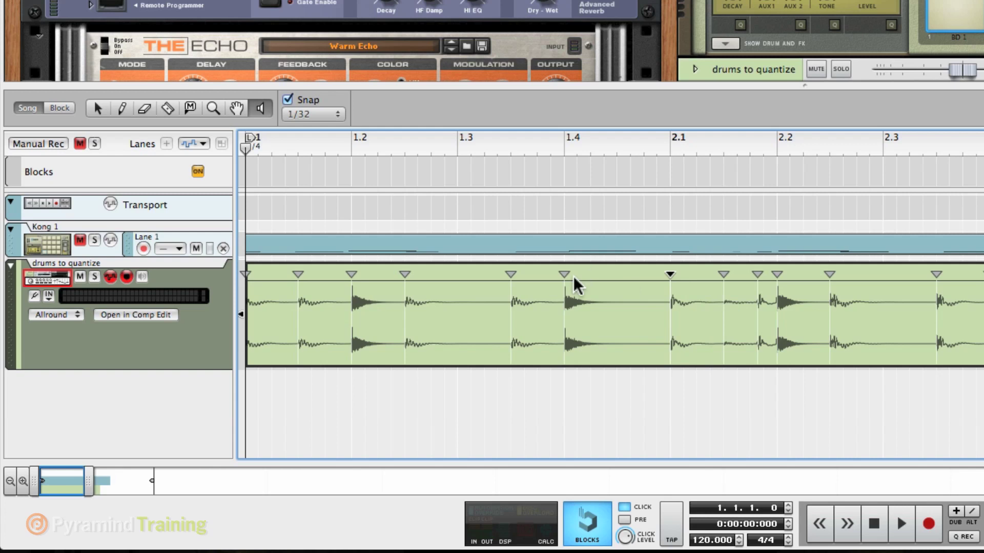
click(102, 109)
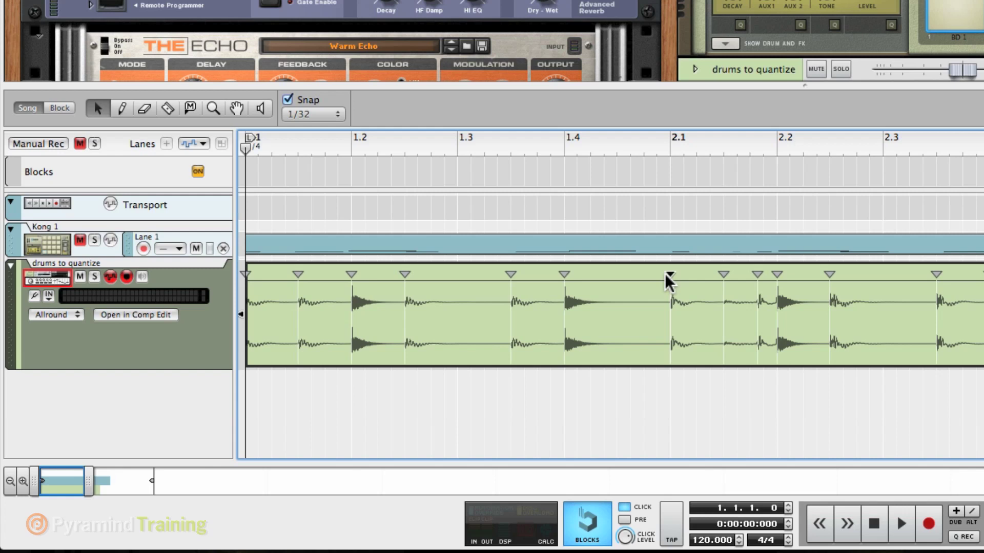
Fine-tune the 2.1 slice marker so it sits just before its drum hit.
mouse_move(665, 274)
mouse_down()
mouse_move(679, 273)
mouse_move(631, 274)
mouse_move(670, 274)
mouse_up()
mouse_move(670, 274)
mouse_down()
mouse_move(632, 273)
mouse_move(669, 274)
mouse_up()
Select the five slice markers from 2.1 to 2.2, nudge them later, then back.
drag(751, 283, 855, 271)
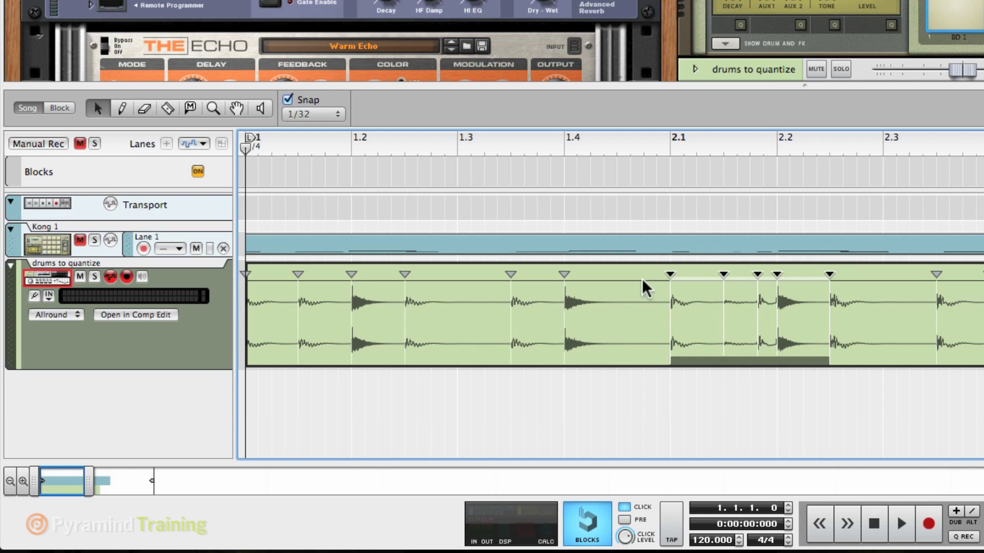
key(super+Right)
key(super+Right)
key(super+Right)
key(super+Right)
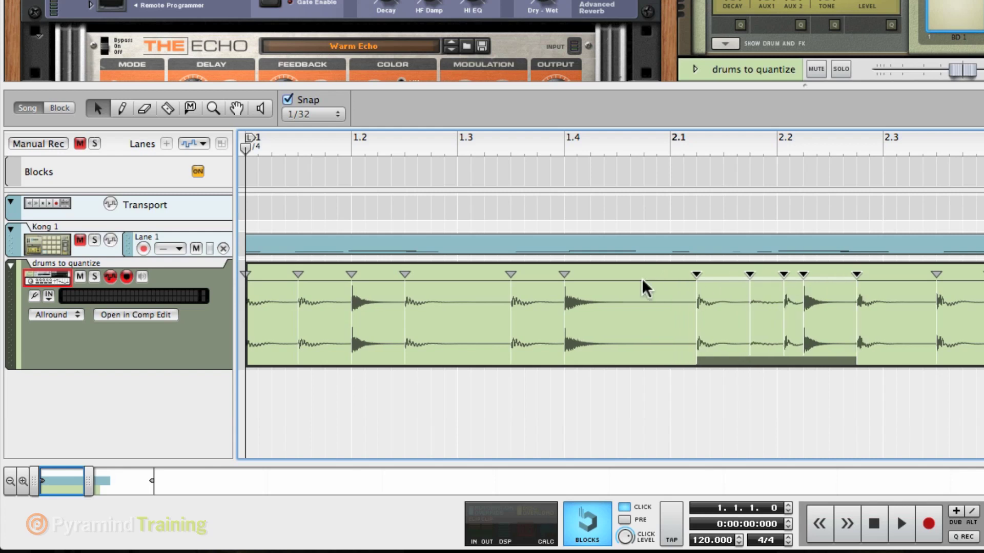
key(super+Left)
key(super+Left)
key(super+Left)
key(super+Left)
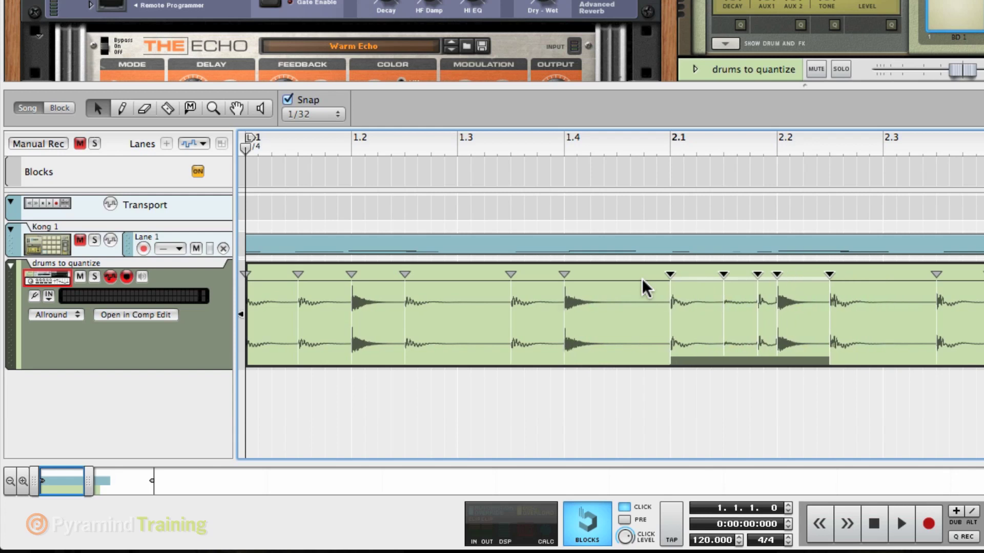
Set Snap to 1/8 and keep the drum clip starting at bar 1.
click(318, 109)
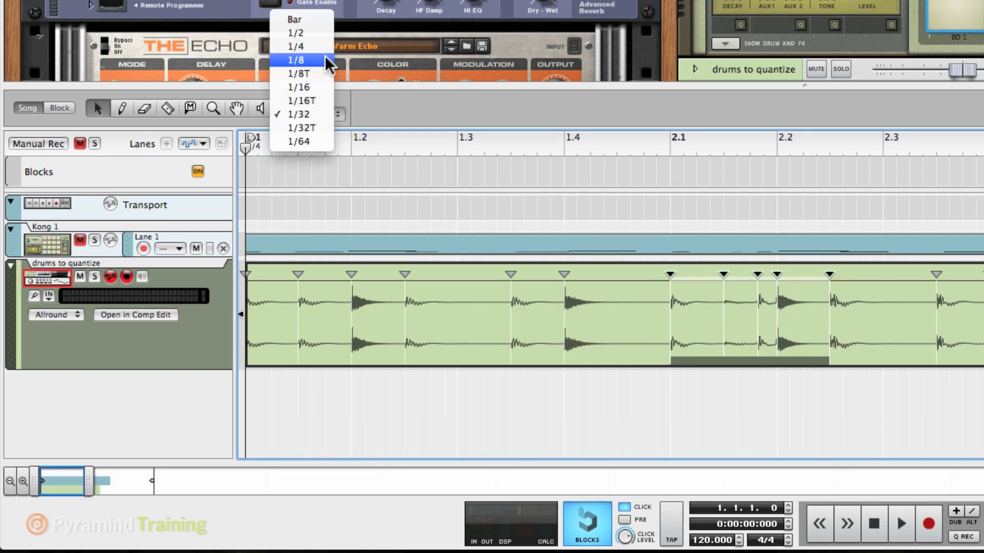
click(325, 56)
key(super+Right)
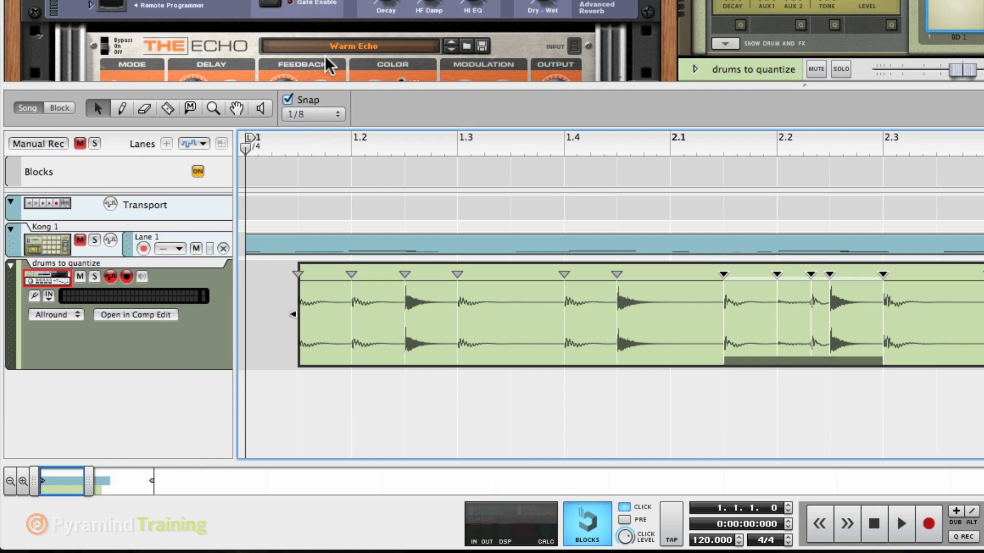
key(ctrl+z)
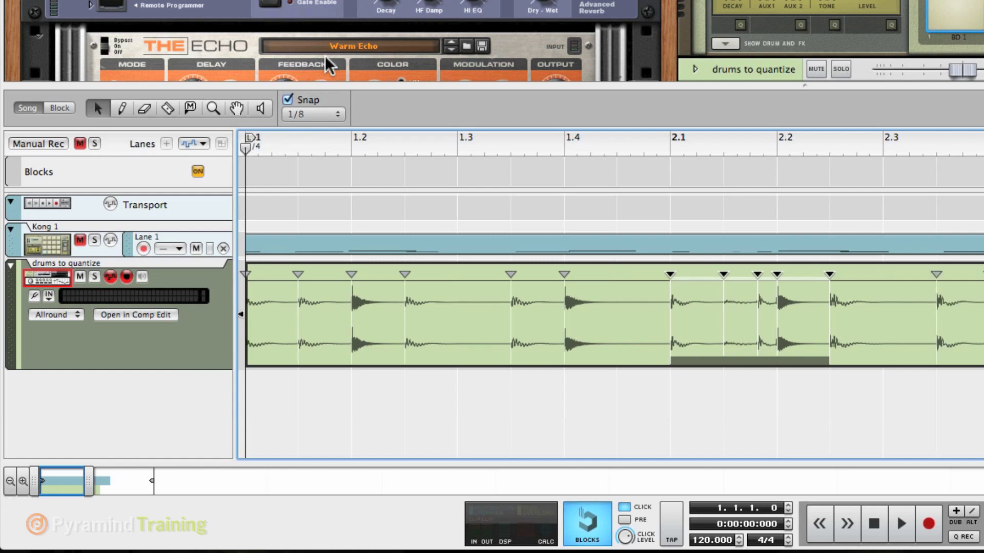
Reselect the five slice markers around bar 2.1 and nudge them left, then back right.
click(650, 287)
drag(647, 270, 854, 284)
key(alt+Right)
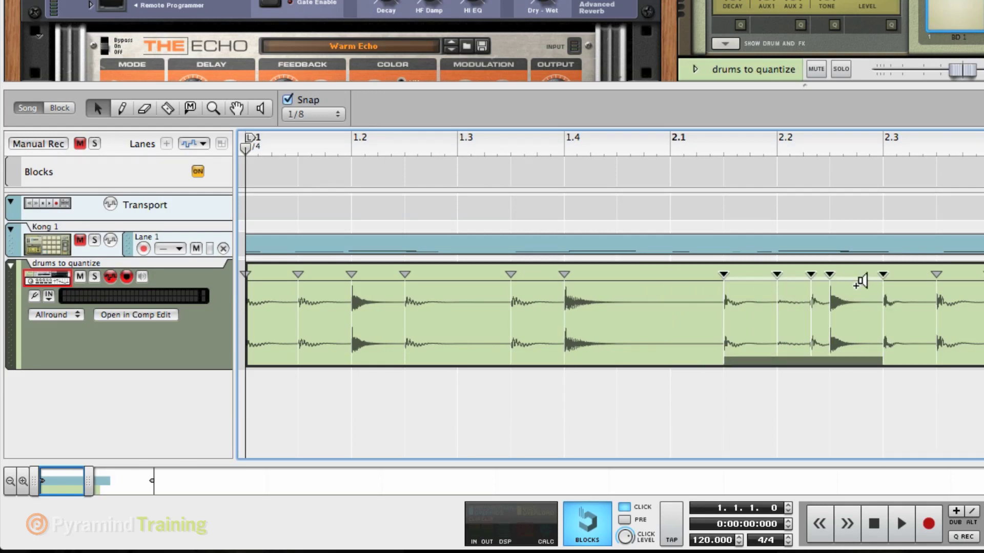
key(alt+Left)
key(alt+Left)
key(alt+Right)
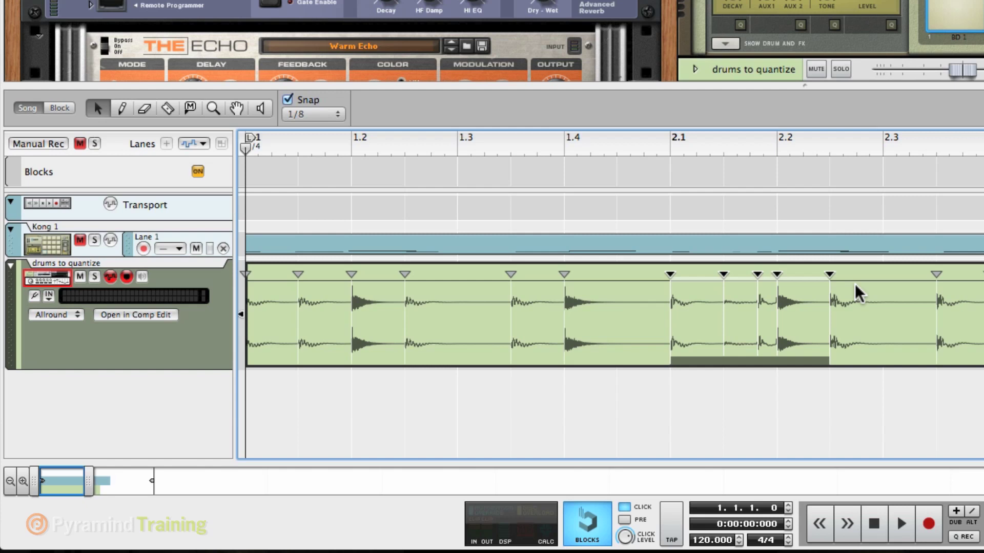
right_click(877, 309)
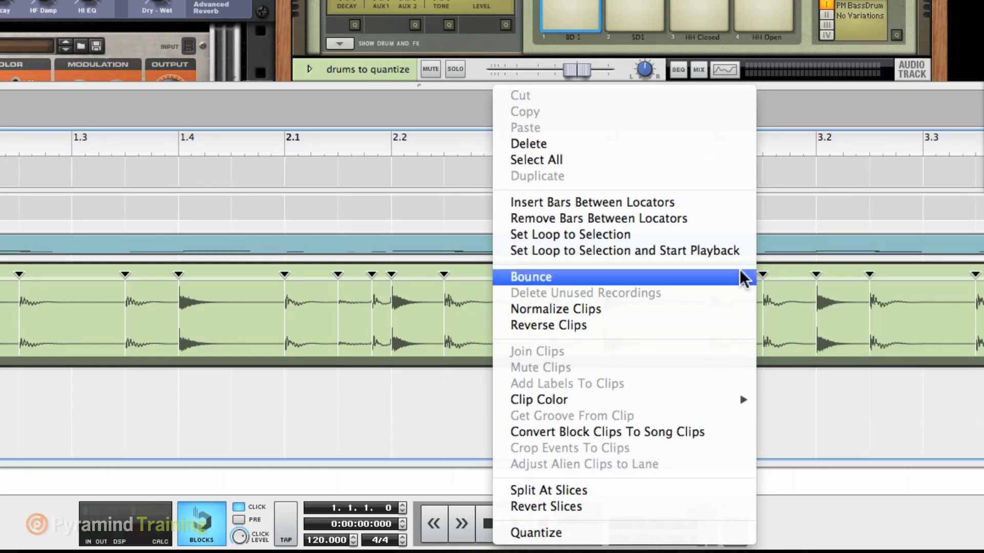
Bounce the 'drums to quantize' clip to a REX loop.
mouse_move(746, 276)
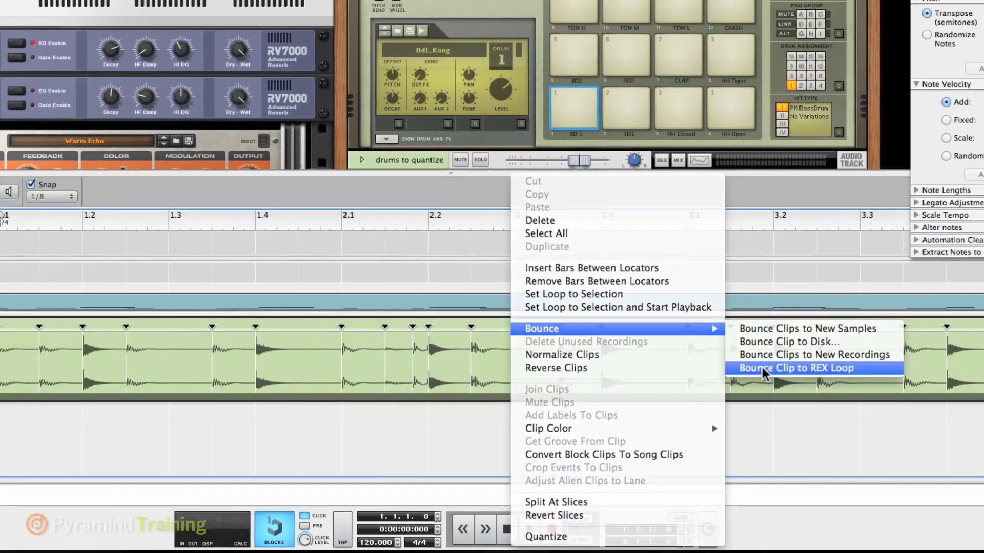
click(802, 327)
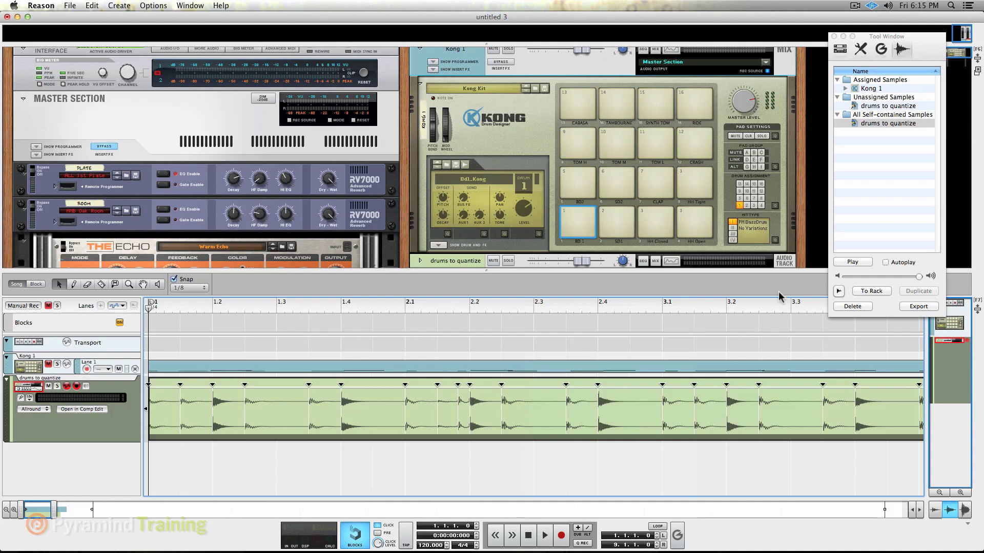
Load the 'drums to quantize' loop into a new Dr. Octo Rex, unfold its Programmer and preview it.
click(886, 124)
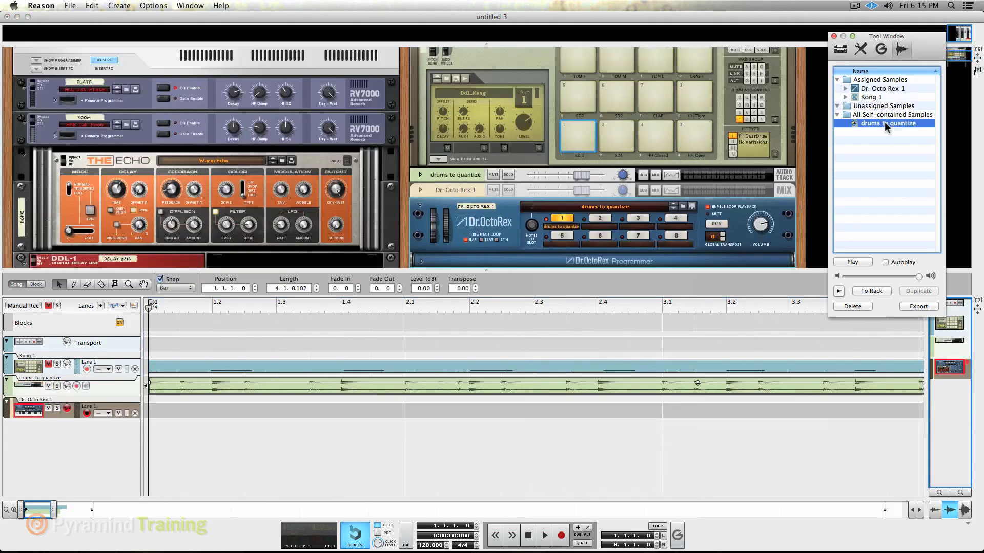
click(419, 256)
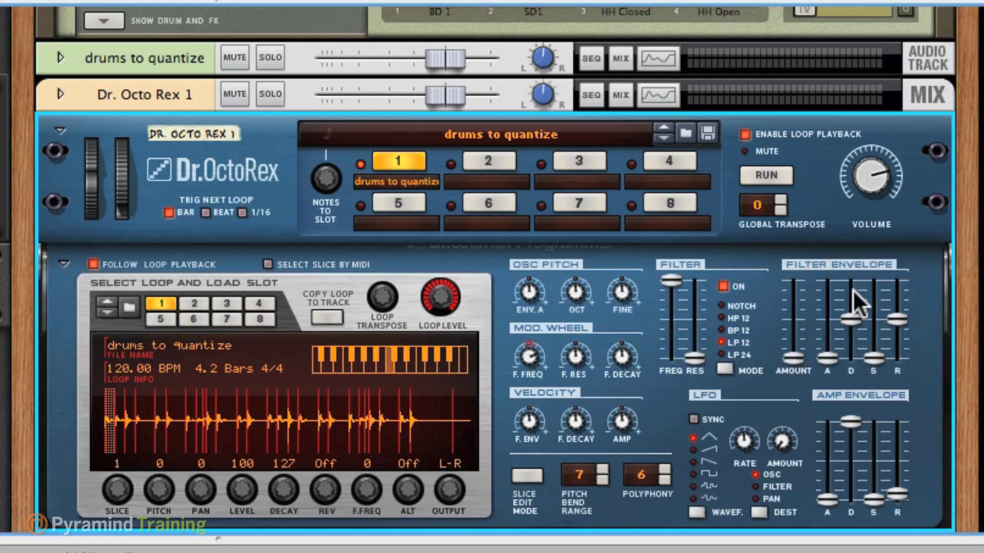
click(763, 171)
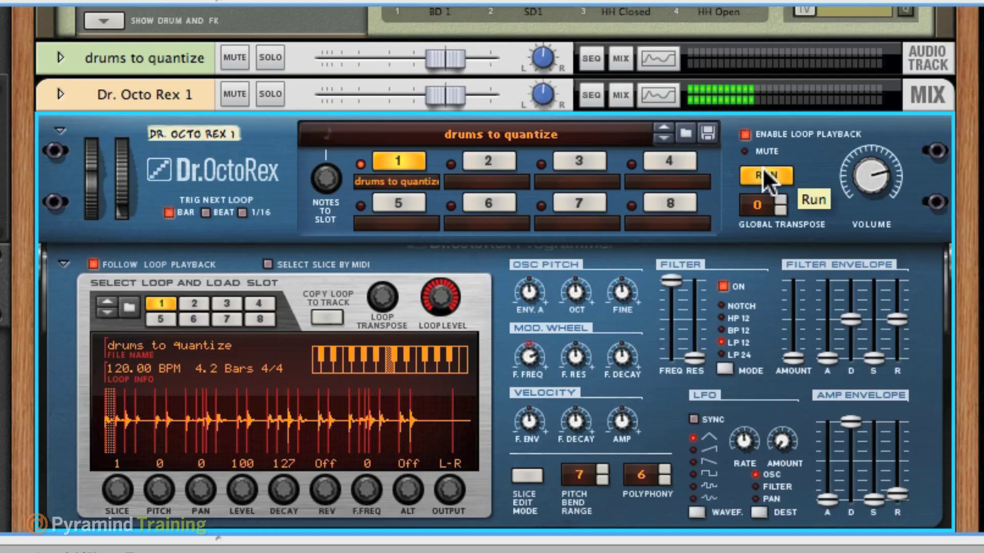
click(762, 173)
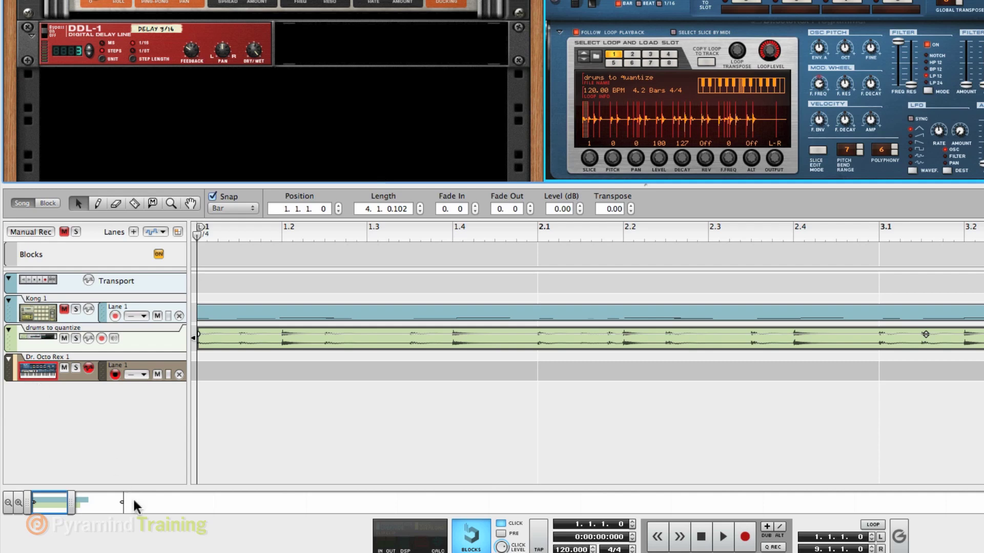
Set the right locator to bar 5, copy the loop to the Dr. Octo Rex track and open the clip.
click(395, 389)
key(super+minus)
key(super+minus)
key(super+minus)
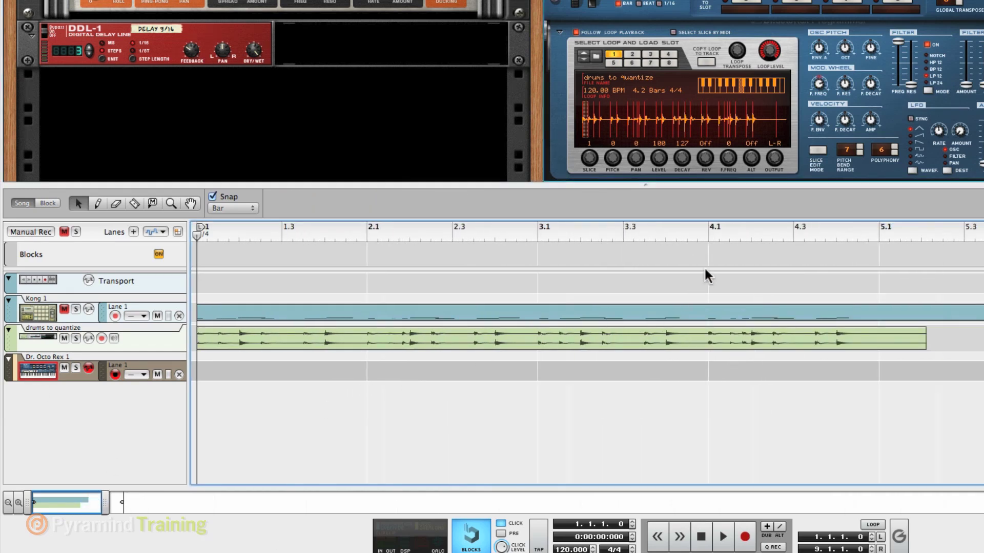
alt+click(882, 239)
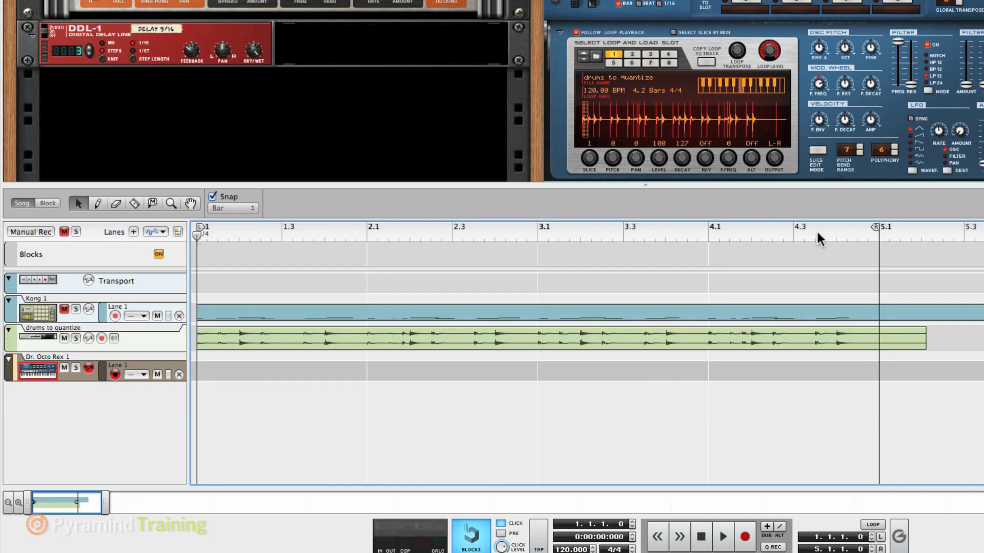
click(703, 60)
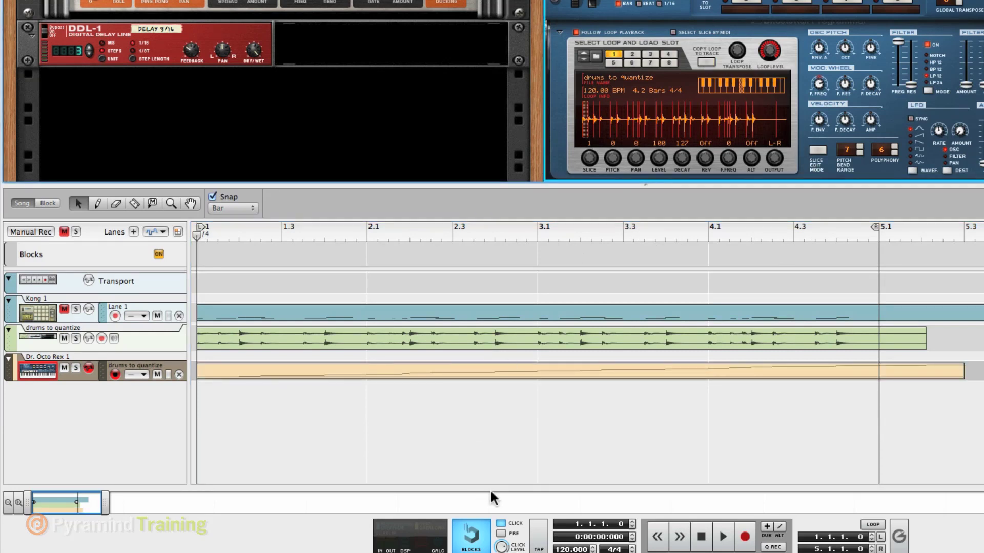
double_click(530, 370)
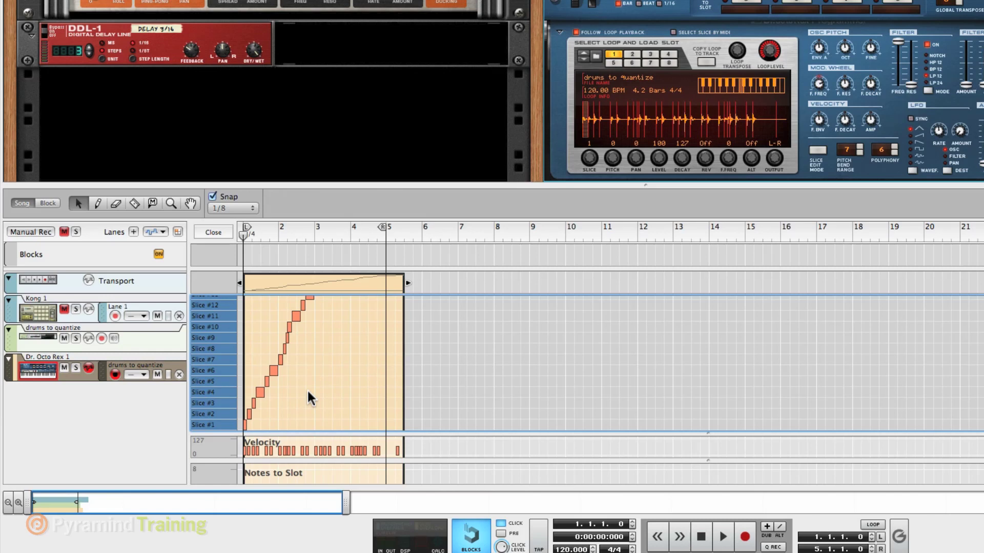
Audition the lowest slices up to Slice #4, then delete the Dr. Octo Rex note clip.
click(224, 422)
click(224, 414)
click(224, 403)
click(224, 390)
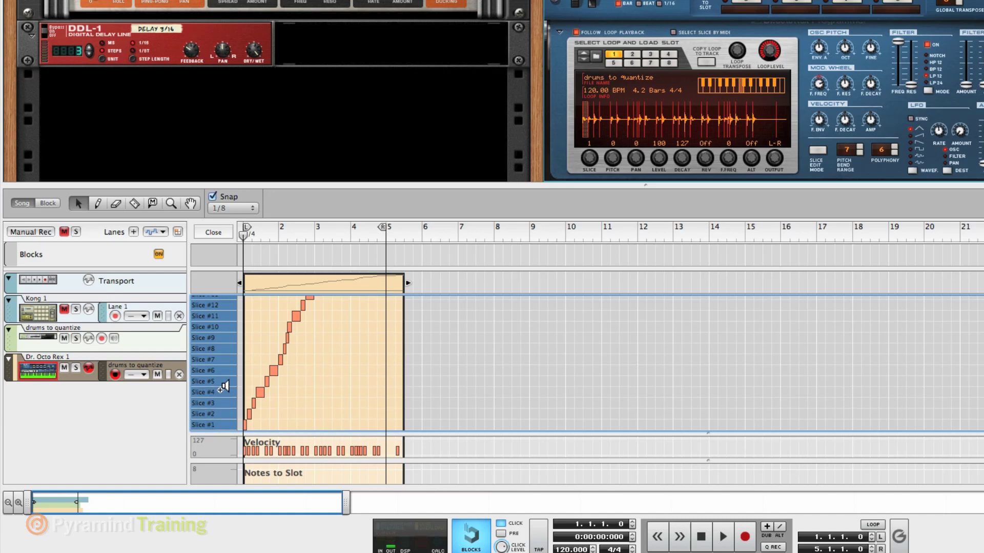
click(262, 391)
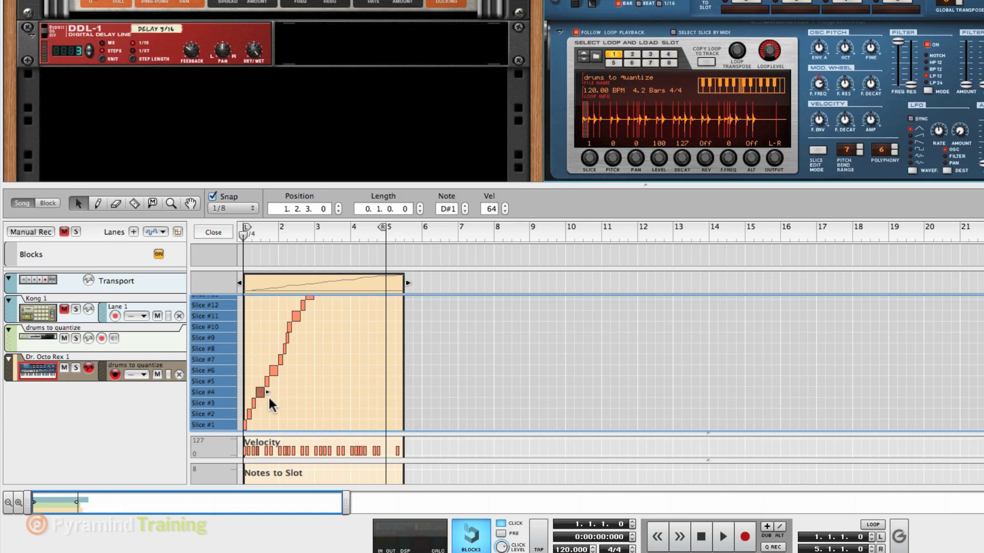
key(super+e)
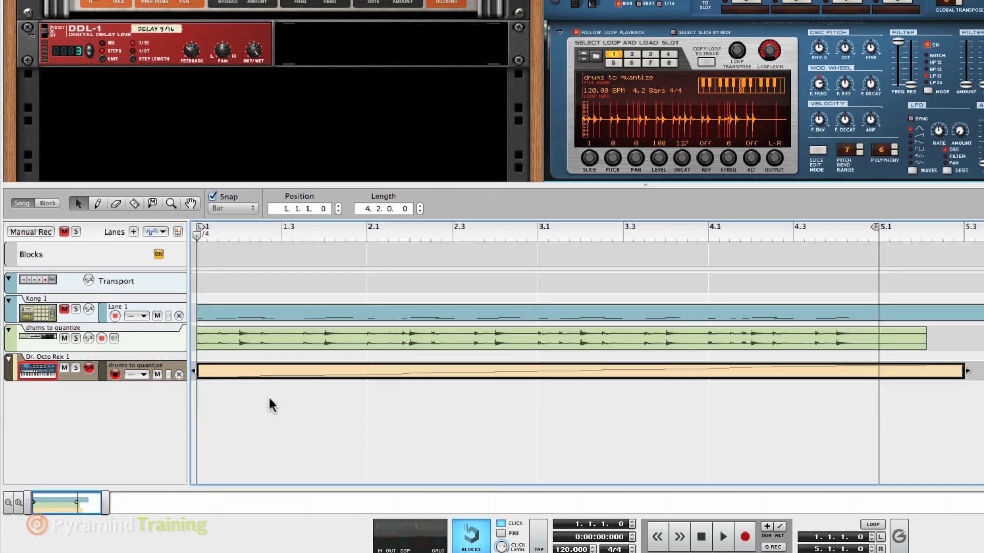
key(Delete)
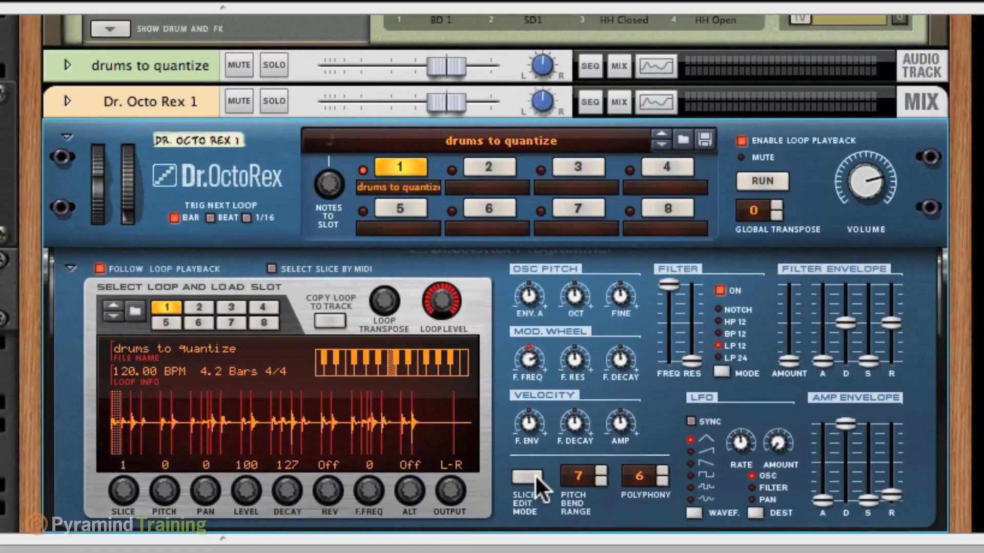
Enable Slice Edit Mode and reverse two slices in the middle of the loop.
click(533, 475)
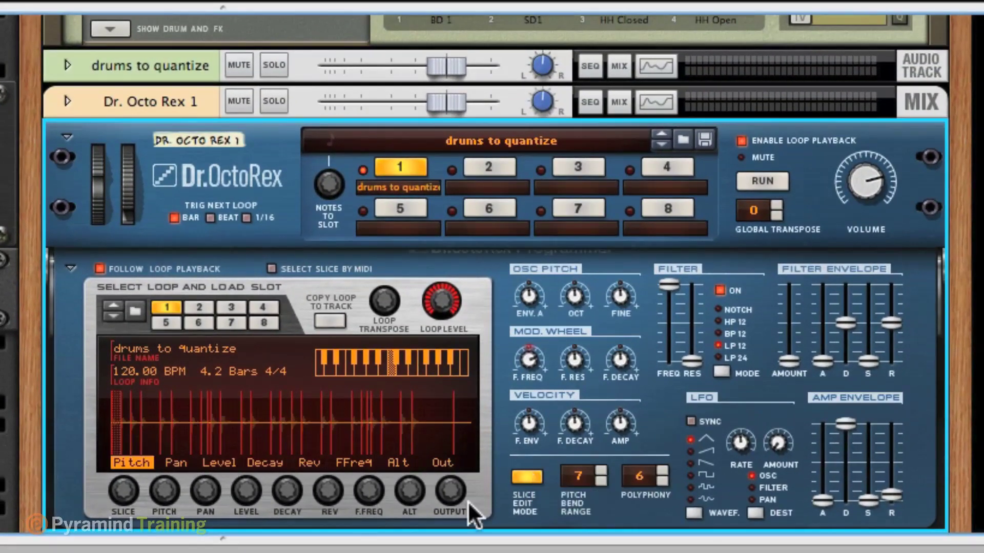
click(307, 461)
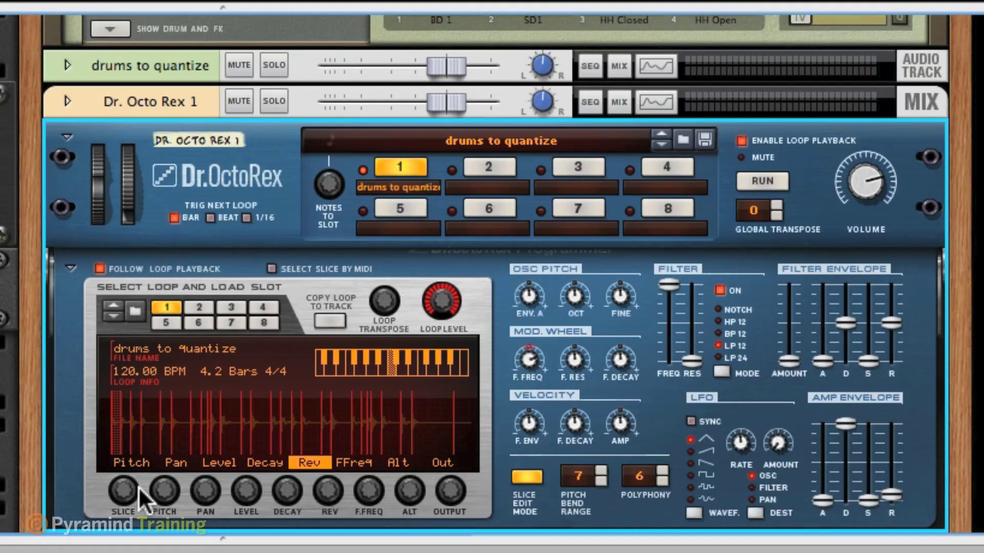
click(297, 431)
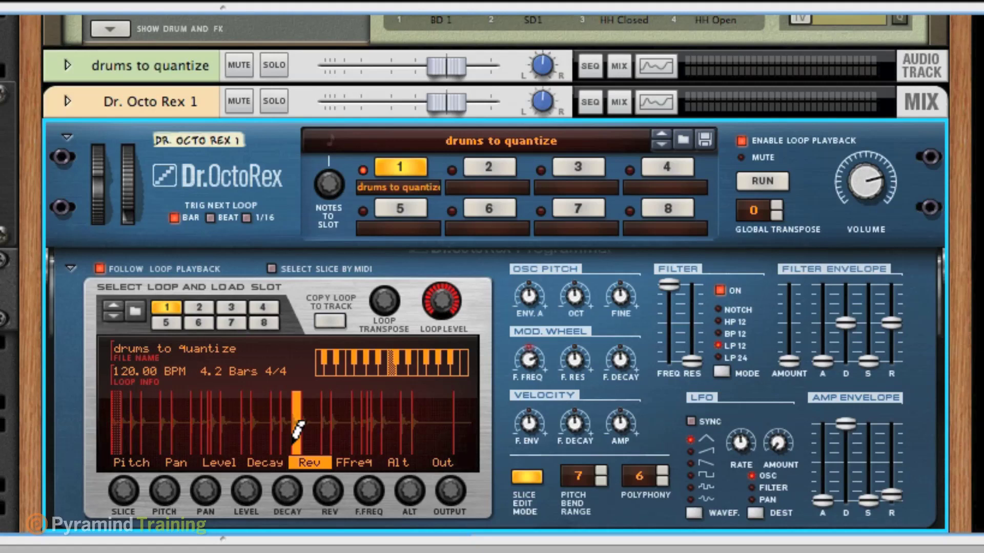
click(361, 432)
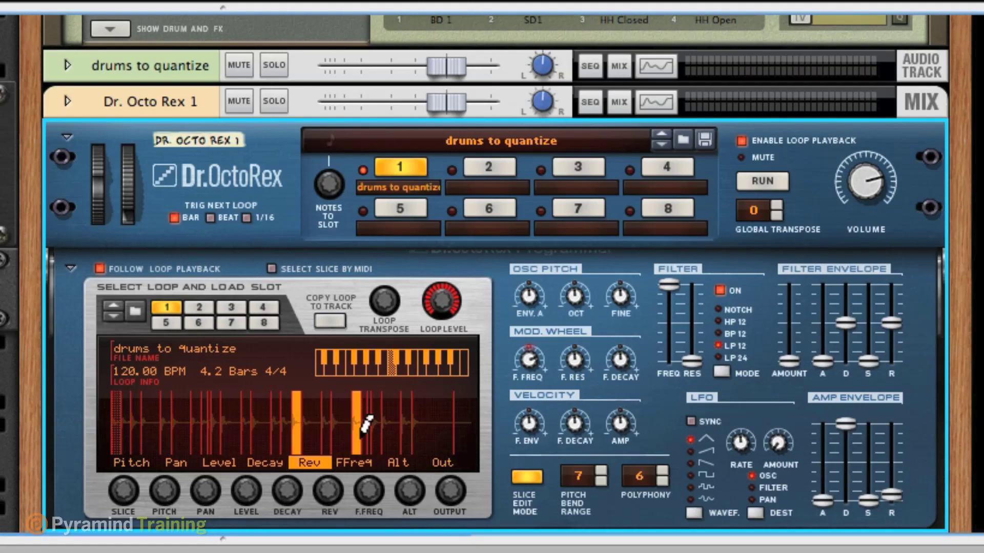
Give four slices Alt values and audition the edited loop.
click(405, 463)
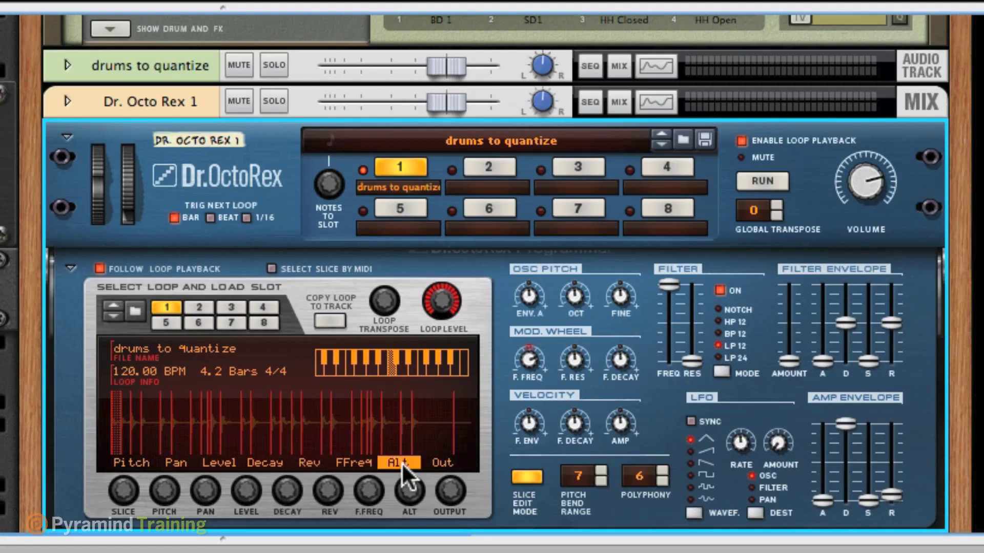
click(137, 441)
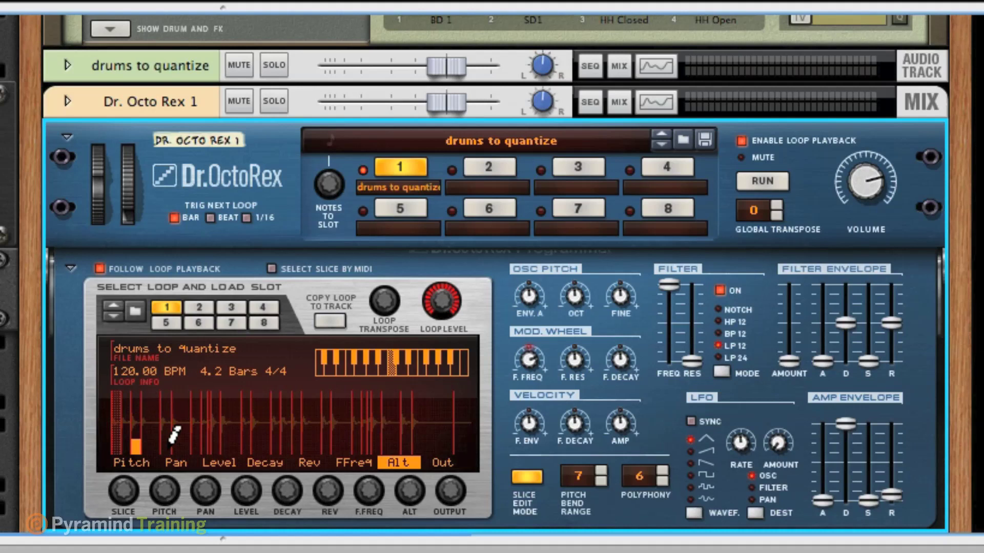
click(167, 440)
click(258, 439)
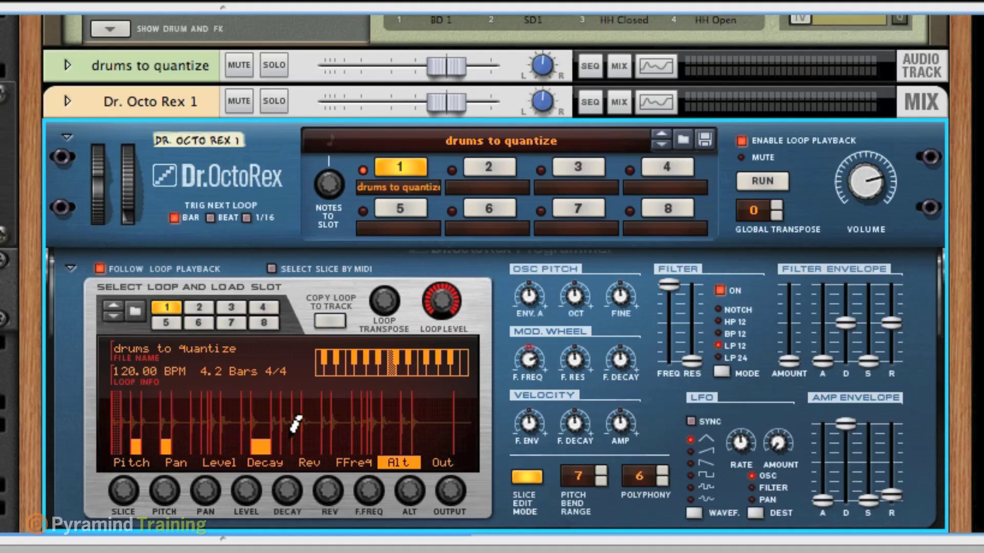
click(341, 441)
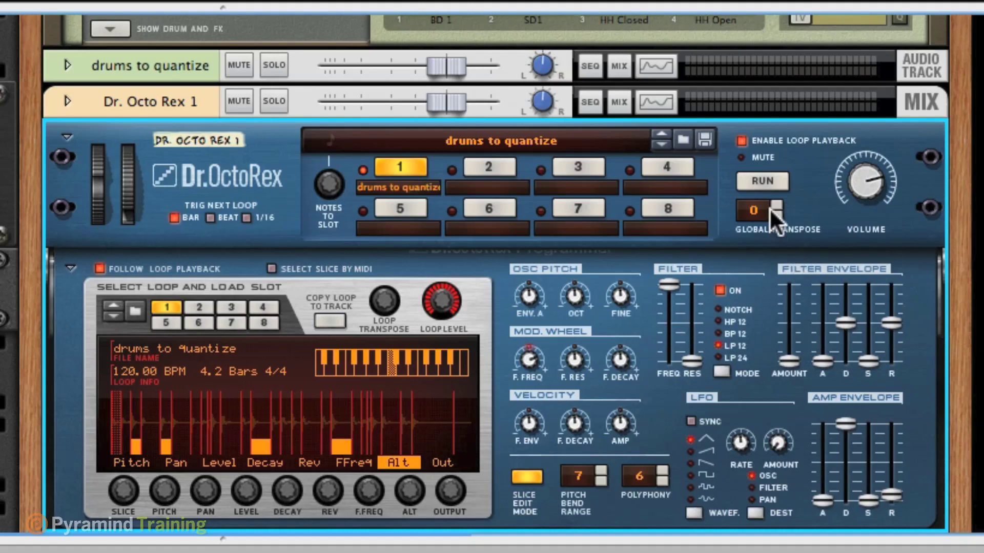
click(770, 177)
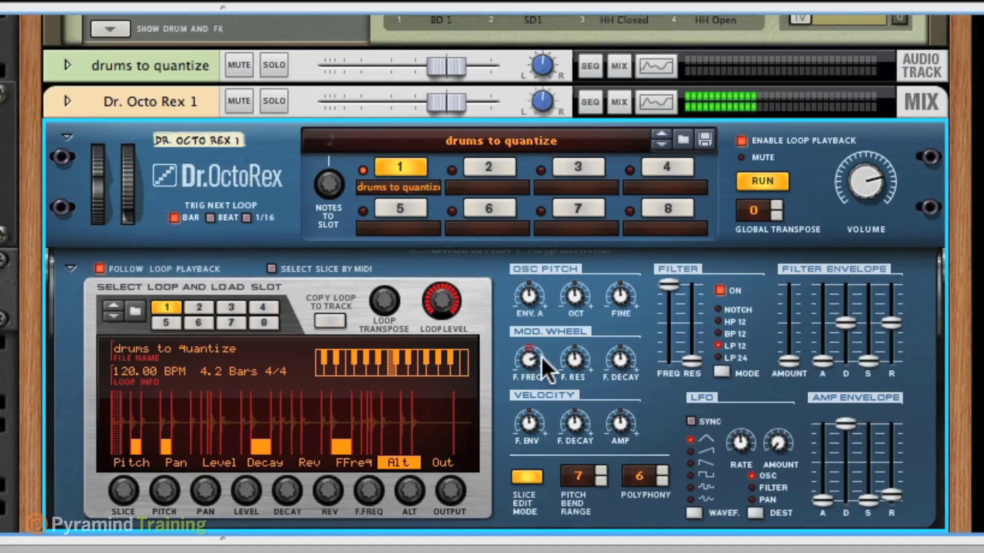
click(772, 180)
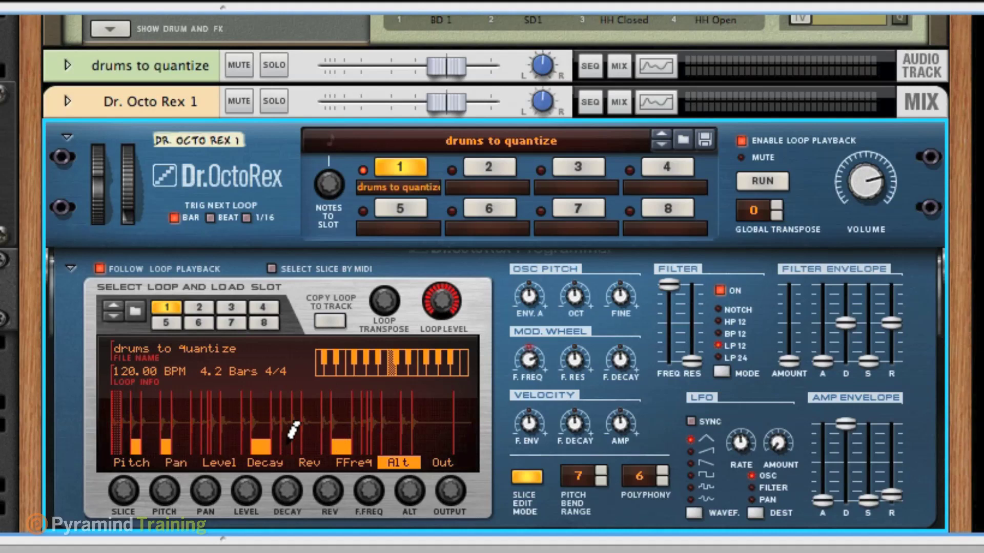
click(264, 463)
Shorten the decay of three slices in the Dr. Octo Rex loop.
click(261, 449)
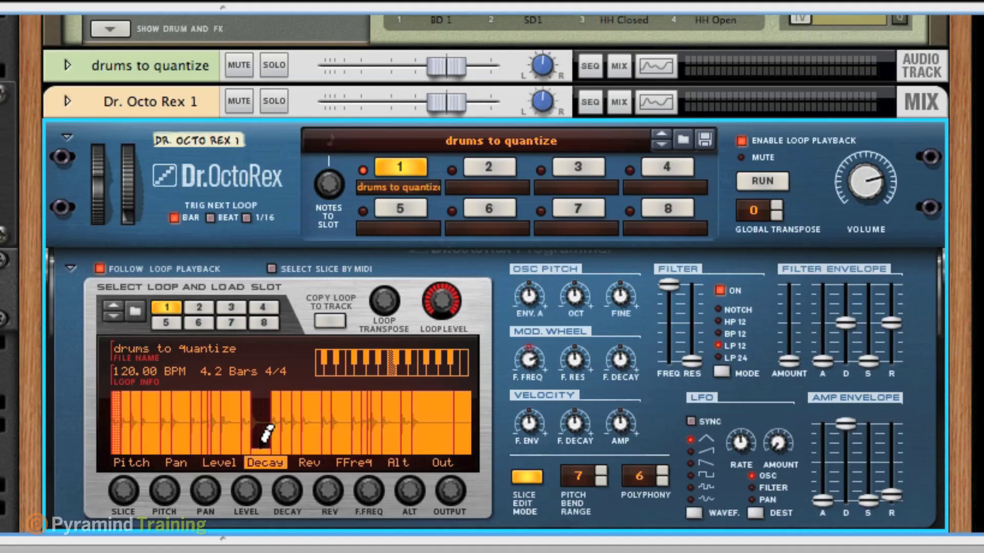
click(357, 421)
click(406, 418)
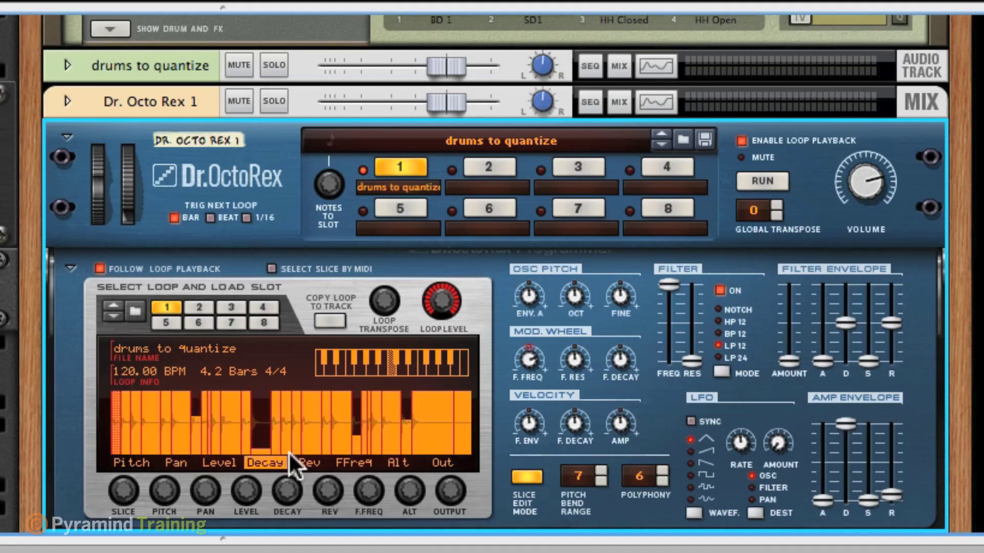
click(348, 463)
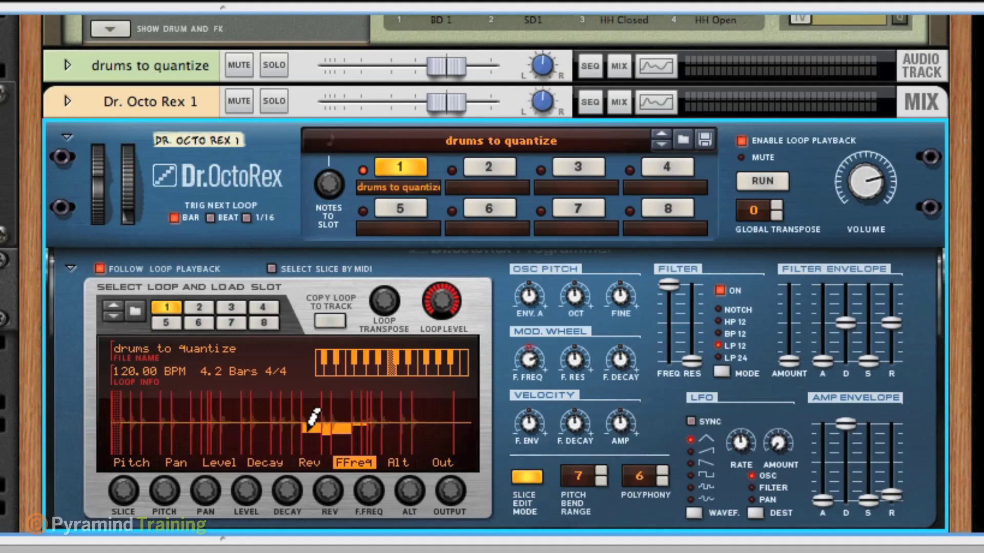
Draw varied pan positions across all slices and audition the result.
click(177, 463)
mouse_move(121, 426)
mouse_down()
mouse_move(169, 437)
mouse_move(258, 434)
mouse_move(289, 420)
mouse_move(393, 418)
mouse_move(443, 433)
mouse_up()
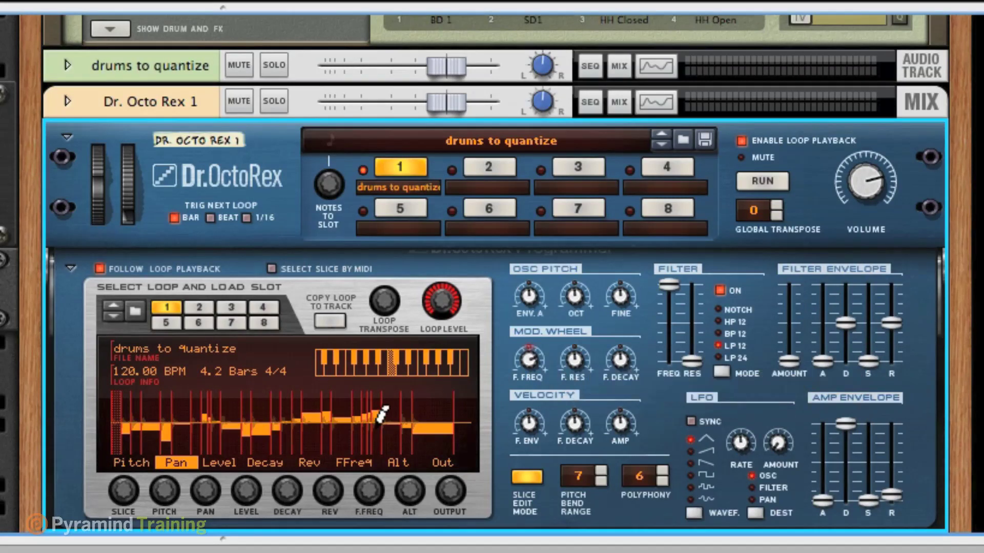
click(751, 180)
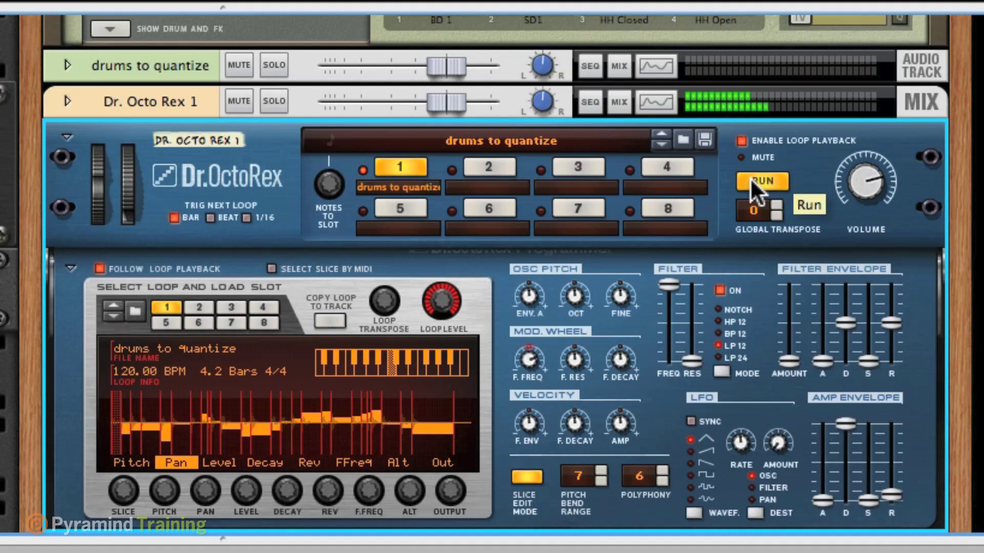
click(750, 177)
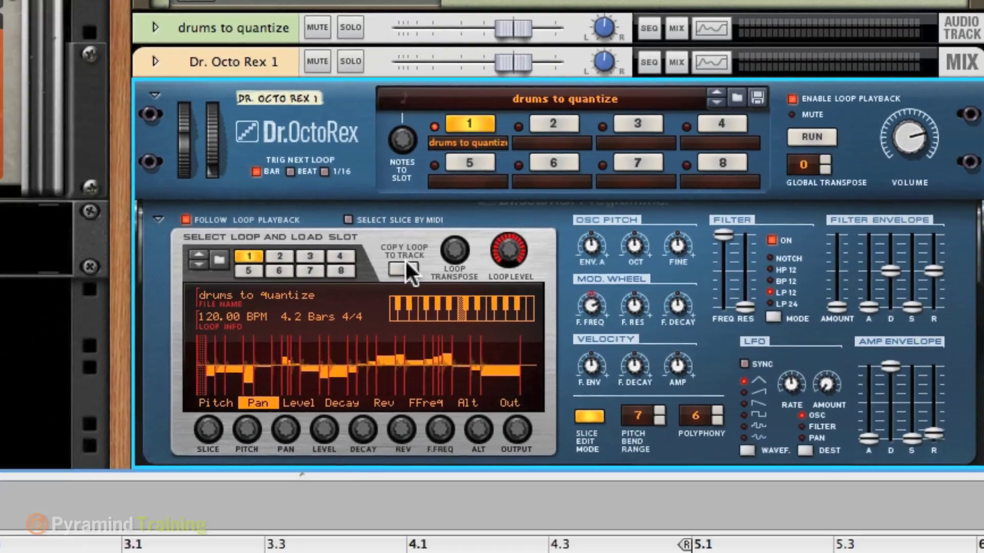
Copy the edited loop to the Dr. Octo Rex track and open its slice notes for editing.
click(405, 259)
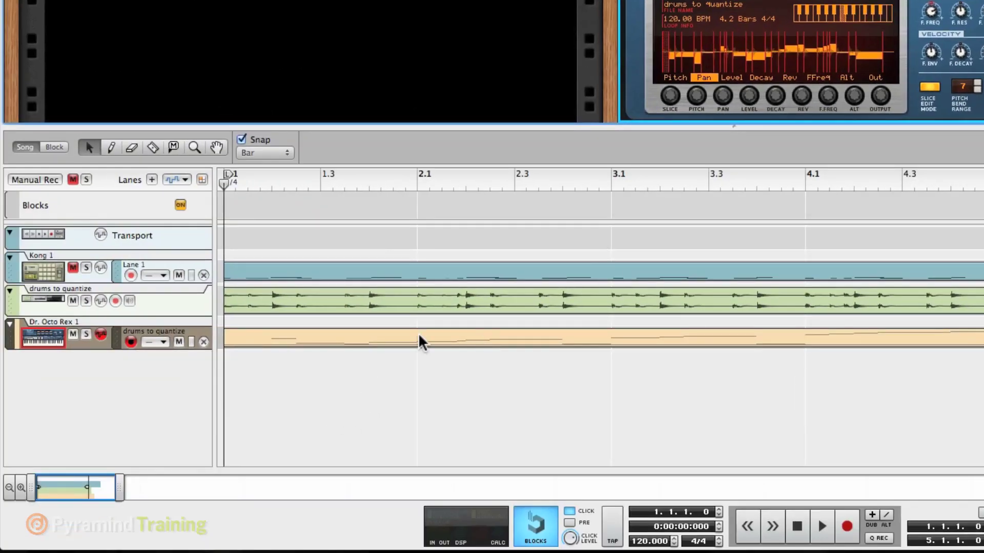
double_click(421, 340)
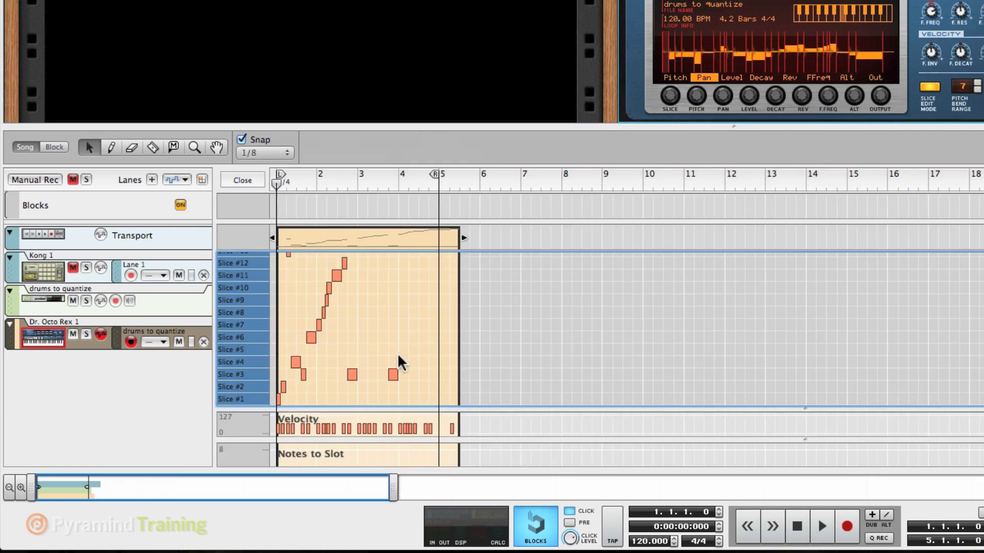